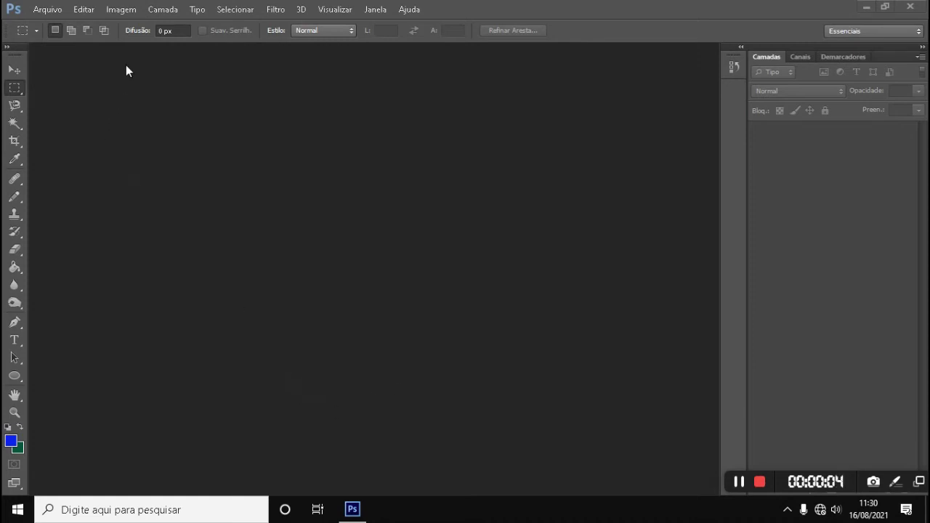
# Step: Create a new 1920×1080 px, 300 ppi document with a transparent background
pyautogui.click(49, 10)
pyautogui.click(210, 81)
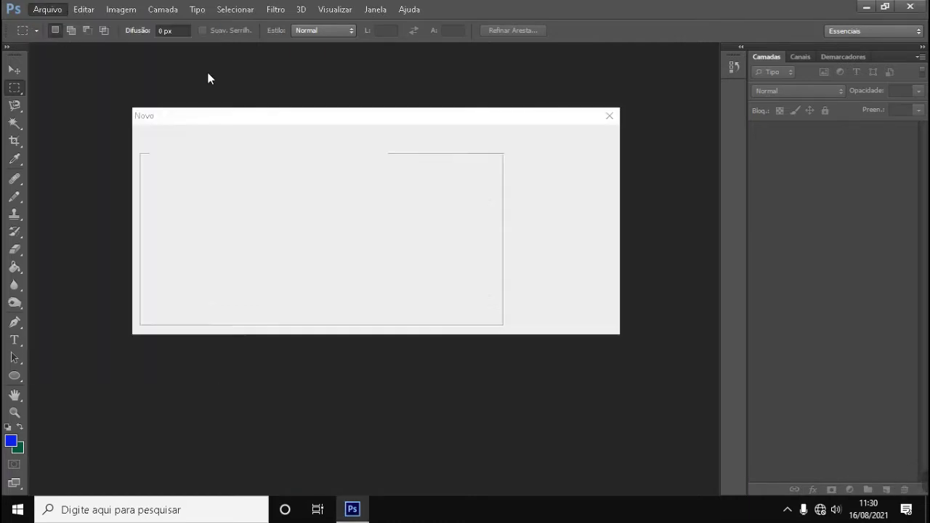
pyautogui.click(313, 197)
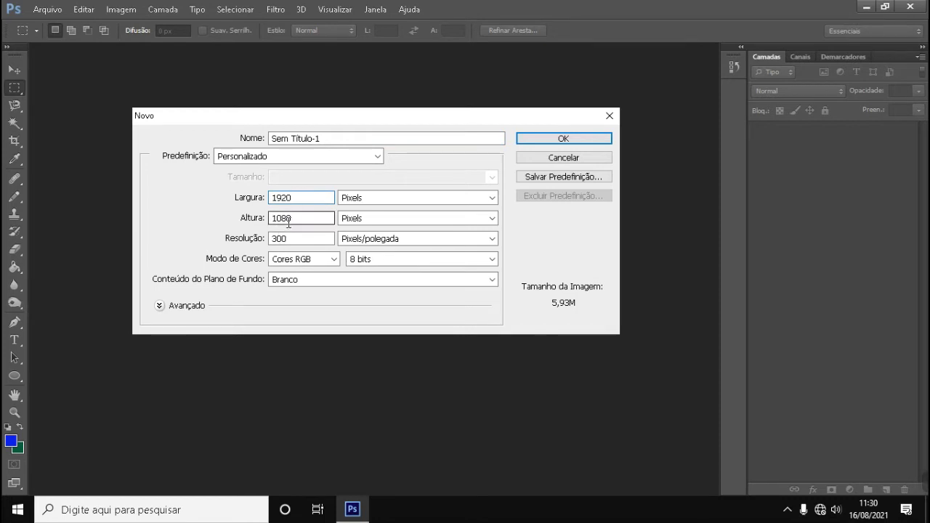
pyautogui.click(301, 218)
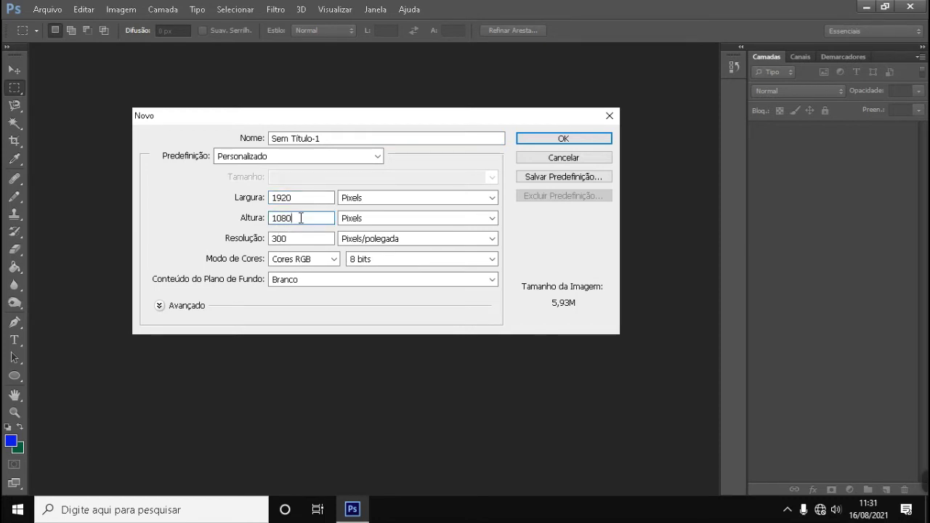
pyautogui.click(298, 237)
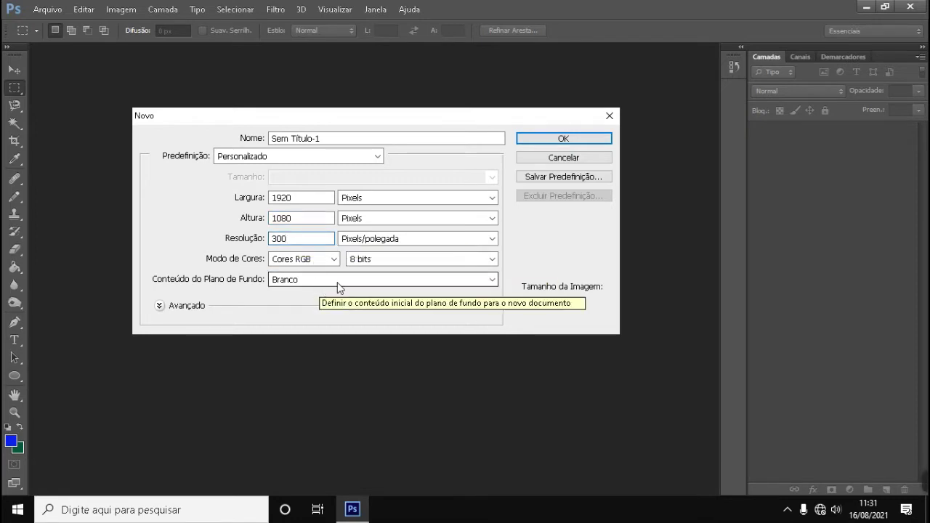
pyautogui.click(492, 280)
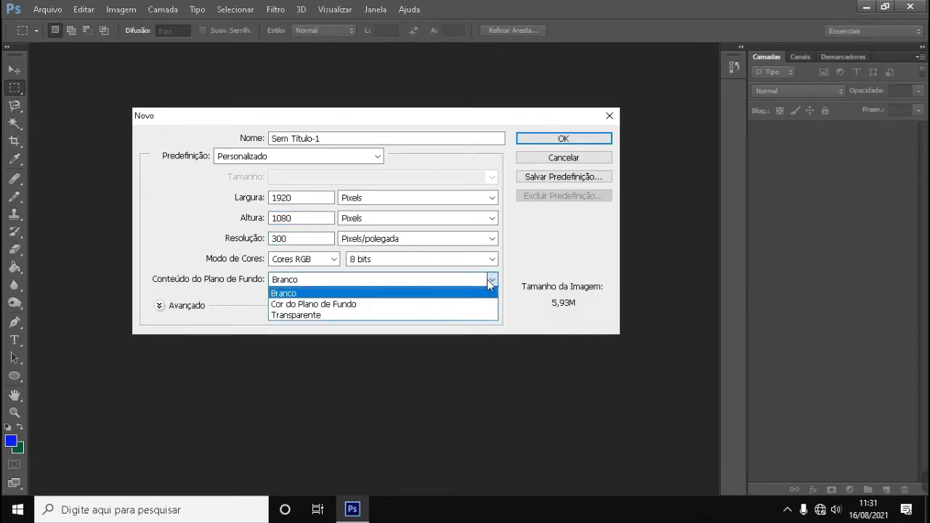
pyautogui.click(330, 317)
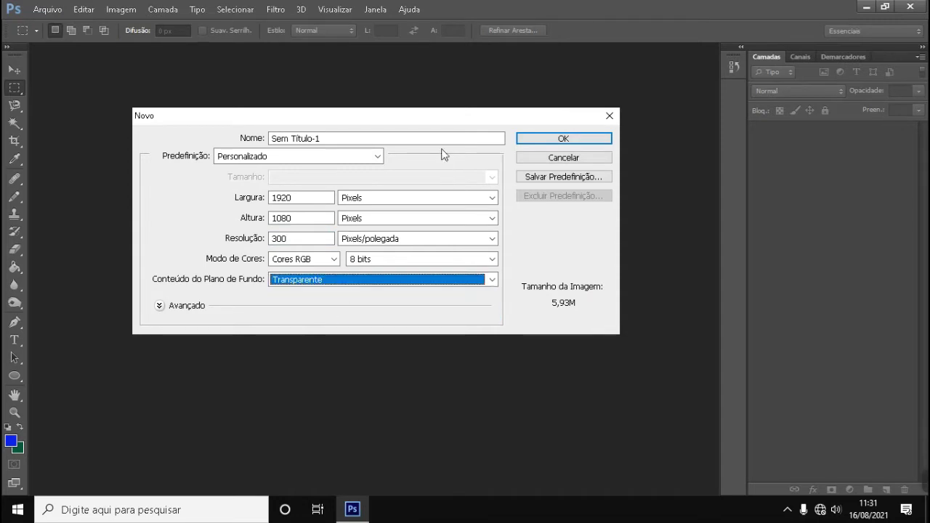
pyautogui.click(533, 143)
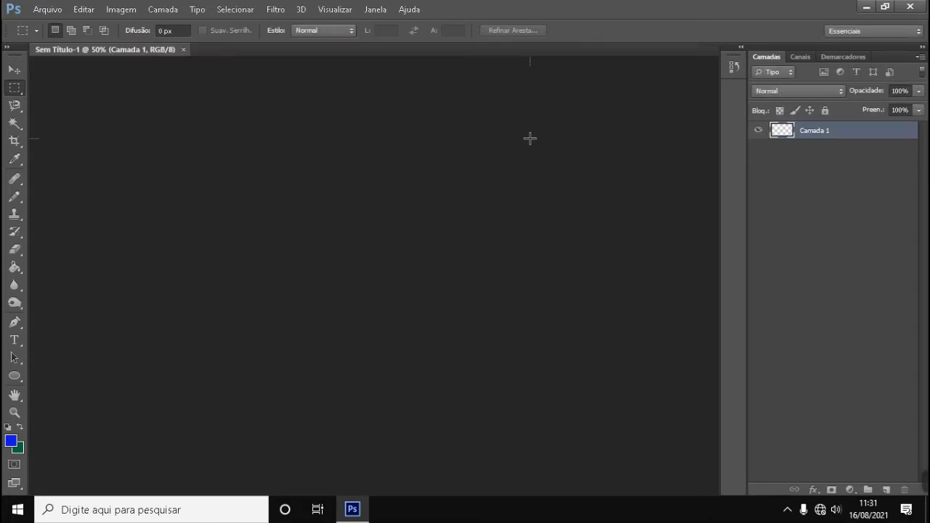
# Step: Draw a rectangular selection about 15.65 × 8.47 cm, inset slightly from every canvas edge
pyautogui.hotkey('ctrl', '-')
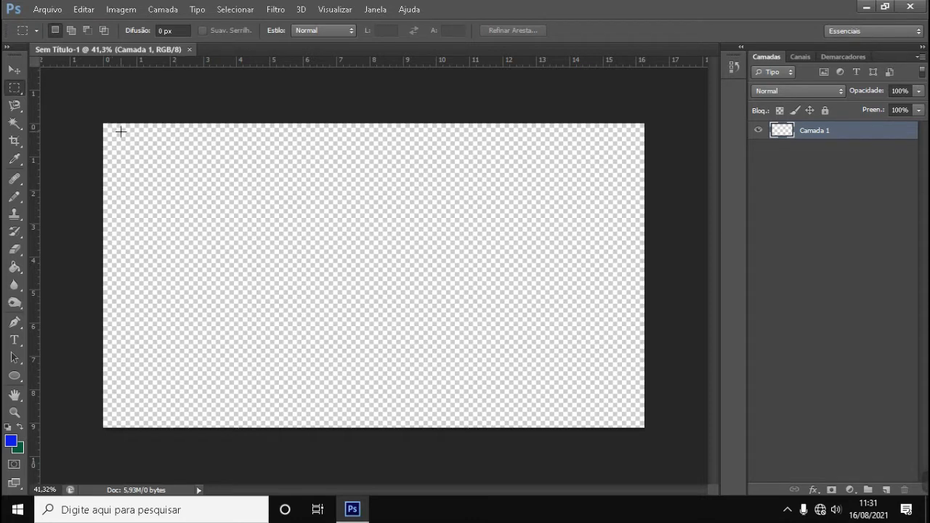
pyautogui.moveTo(109, 136)
pyautogui.mouseDown()
pyautogui.moveTo(623, 275)
pyautogui.moveTo(640, 270)
pyautogui.moveTo(648, 343)
pyautogui.moveTo(606, 303)
pyautogui.mouseUp()
pyautogui.click(70, 145)
pyautogui.scroll(1, 110, 122)
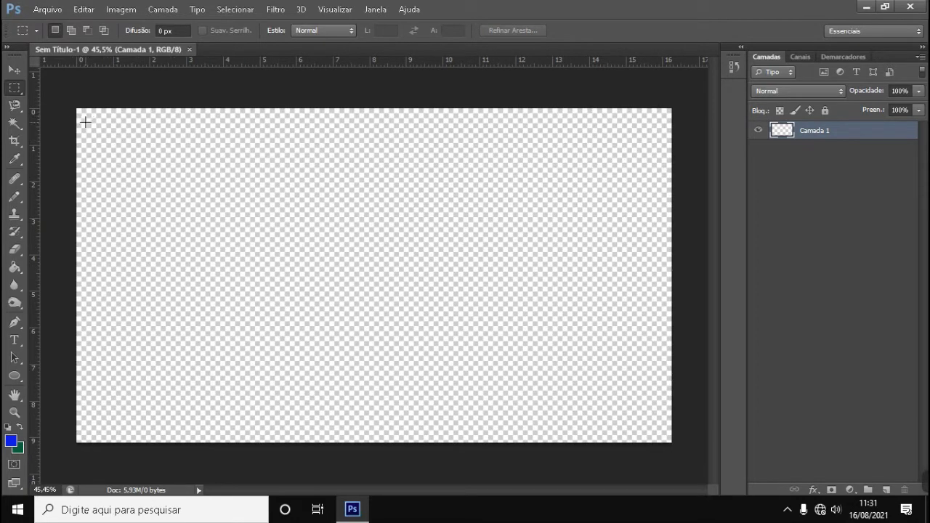
pyautogui.moveTo(87, 120)
pyautogui.mouseDown()
pyautogui.moveTo(632, 342)
pyautogui.moveTo(671, 470)
pyautogui.moveTo(660, 430)
pyautogui.mouseUp()
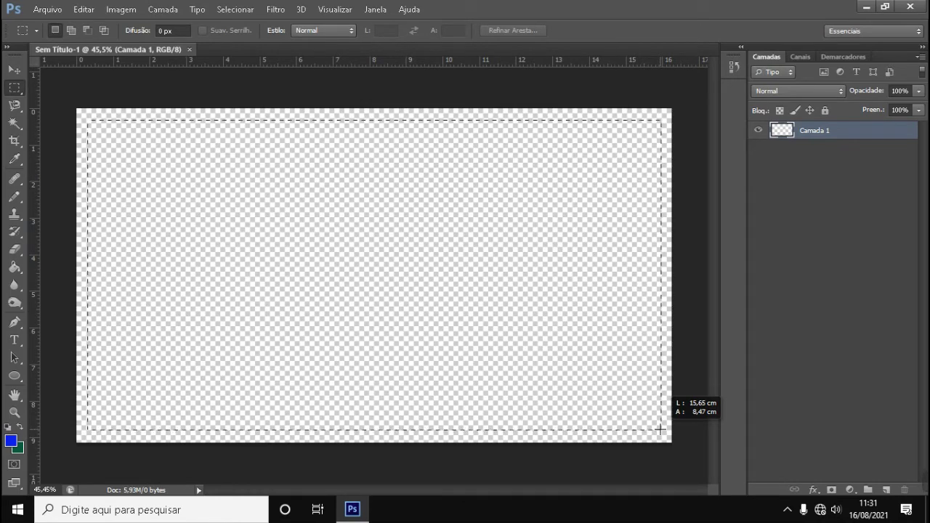
pyautogui.moveTo(660, 430); pyautogui.dragTo(660, 430)
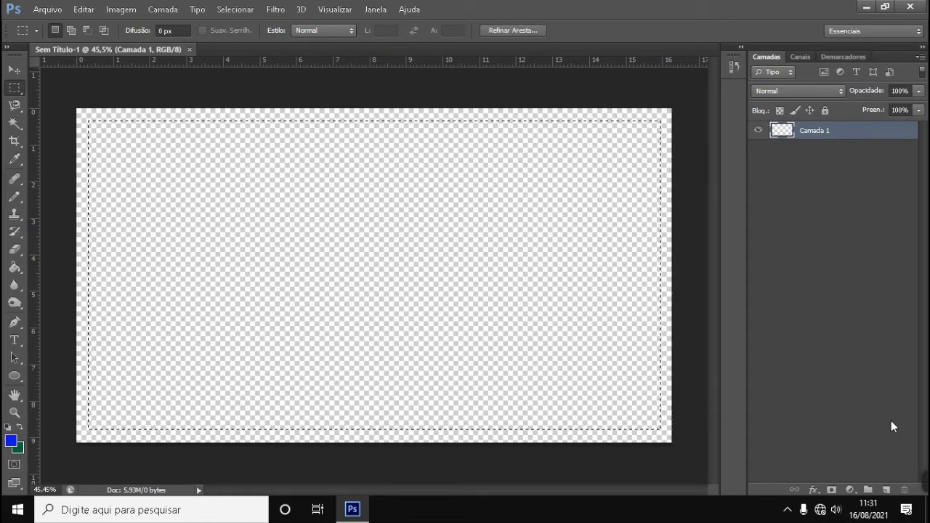
# Step: Add a new layer, keep the blue foreground, and invert the selection to the border band
pyautogui.click(886, 490)
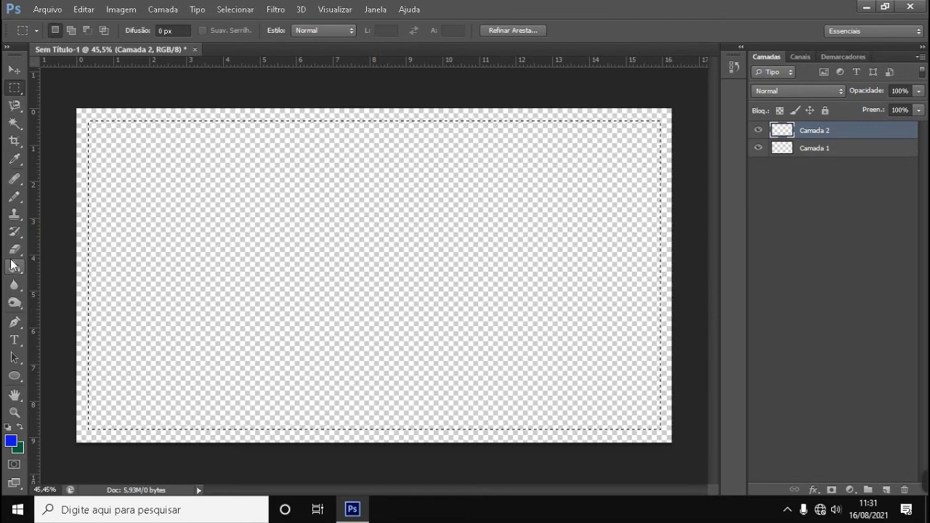
pyautogui.click(12, 442)
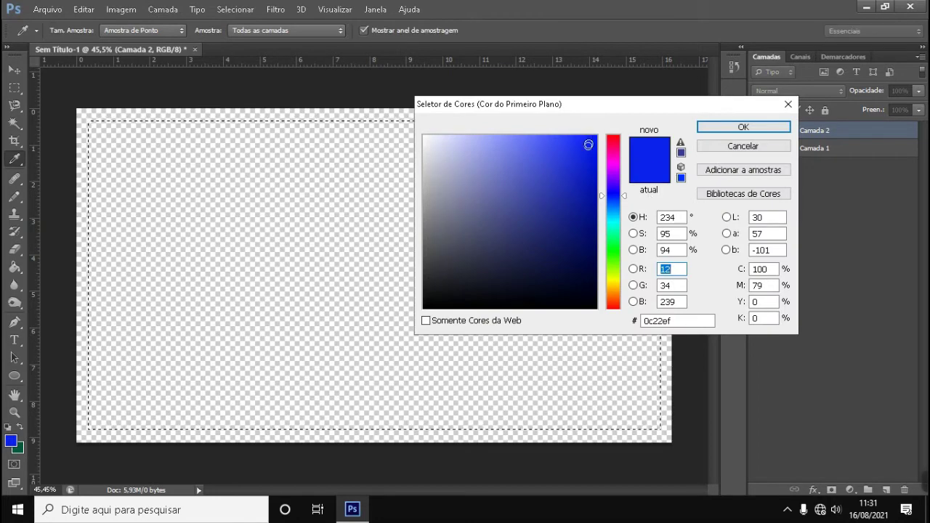
pyautogui.click(727, 128)
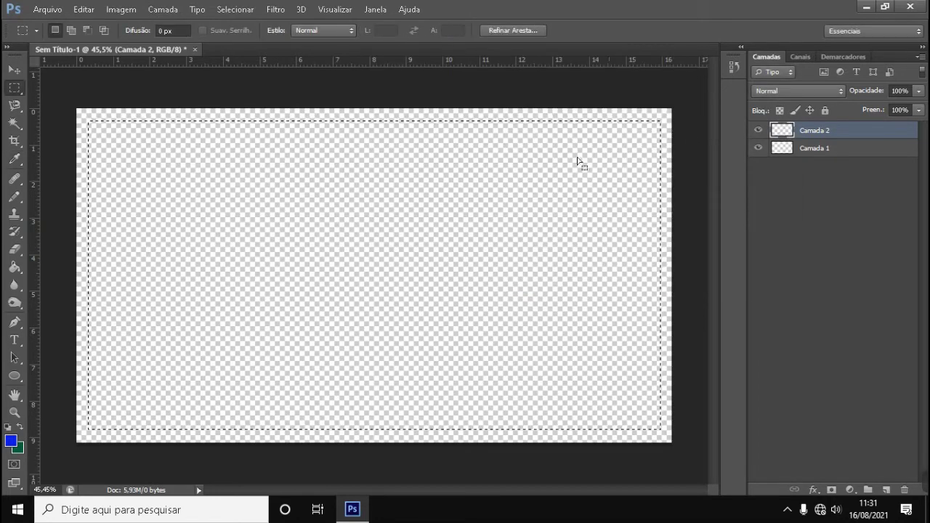
pyautogui.rightClick(363, 187)
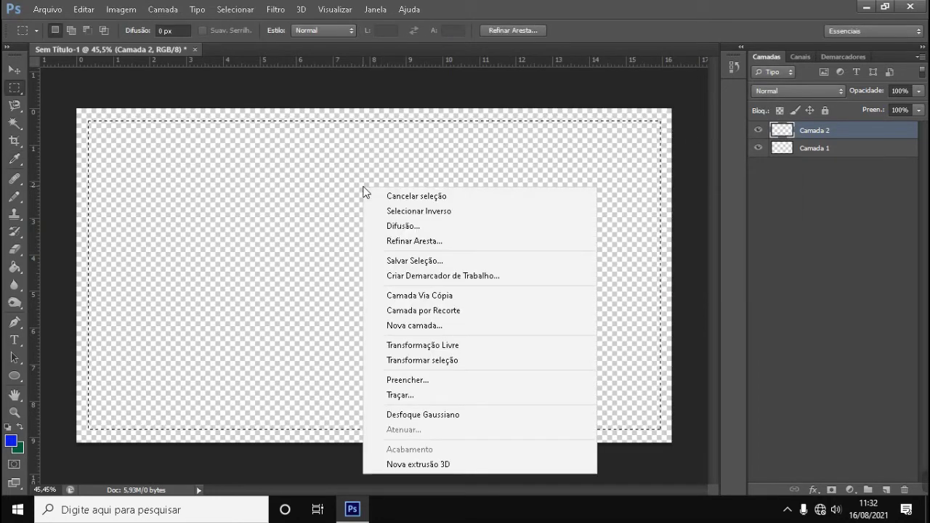
pyautogui.click(446, 212)
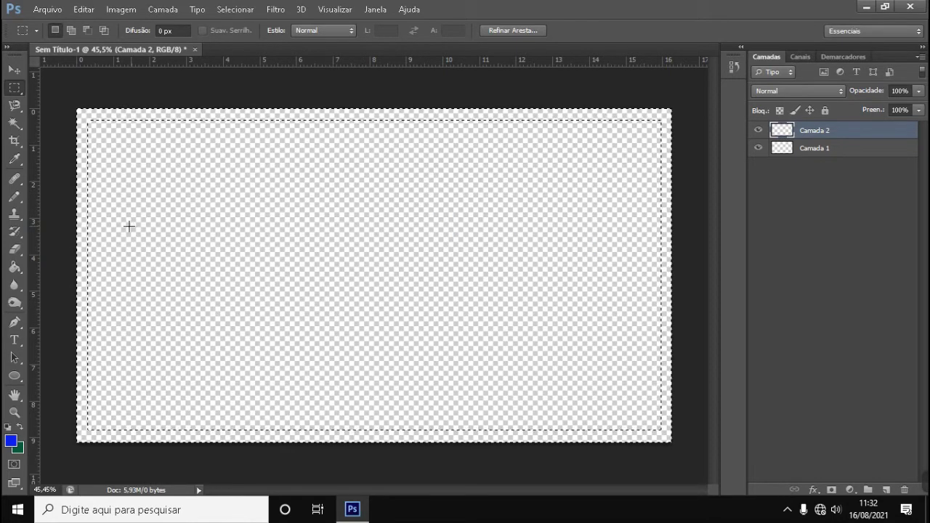
# Step: Fill the border band on Camada 2 with blue using the Paint Bucket
pyautogui.click(13, 266)
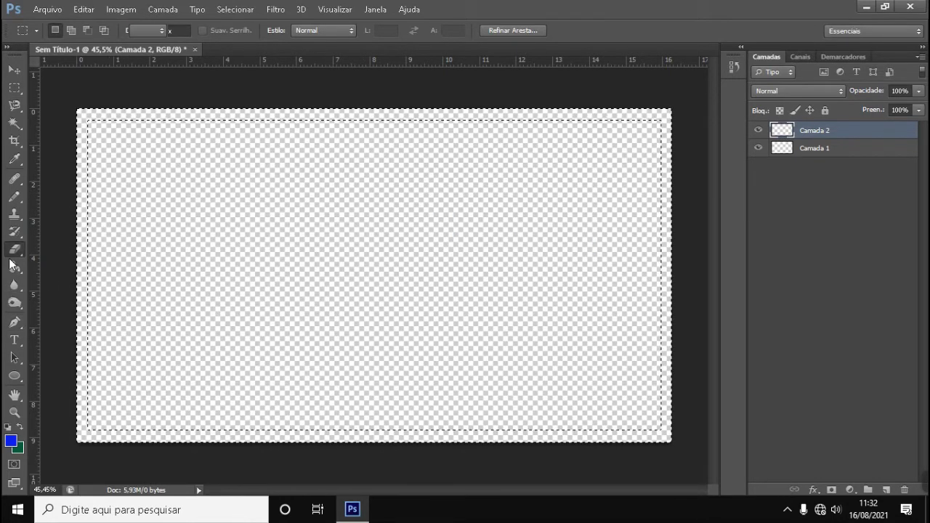
pyautogui.rightClick(12, 275)
pyautogui.click(30, 276)
pyautogui.rightClick(16, 266)
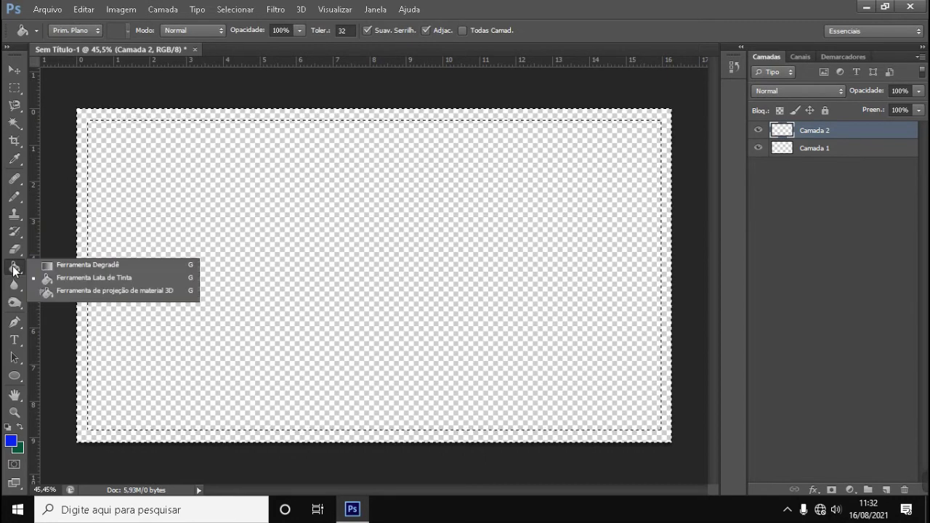
pyautogui.click(58, 367)
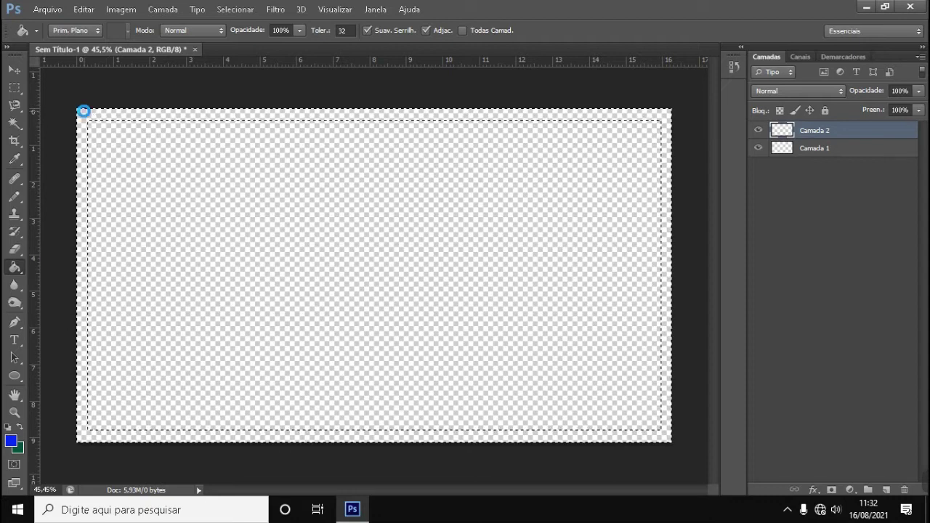
pyautogui.click(83, 111)
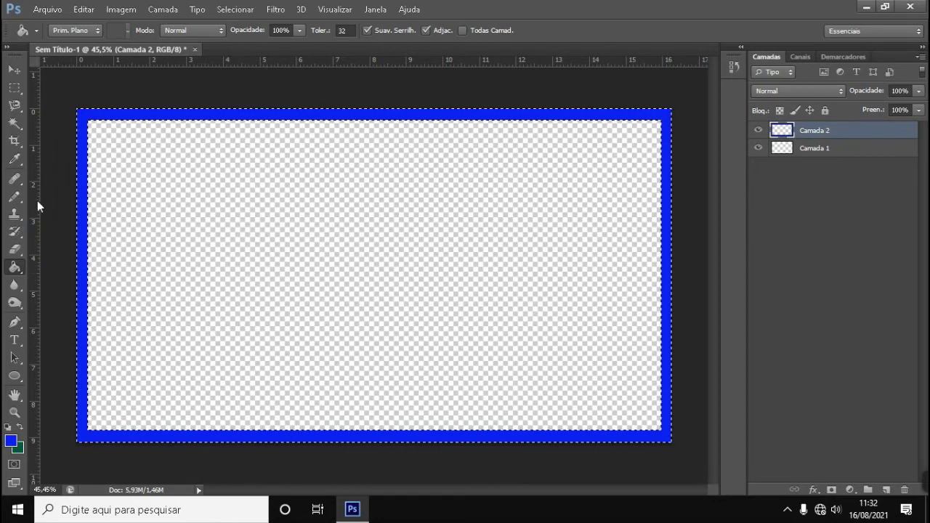
pyautogui.click(14, 69)
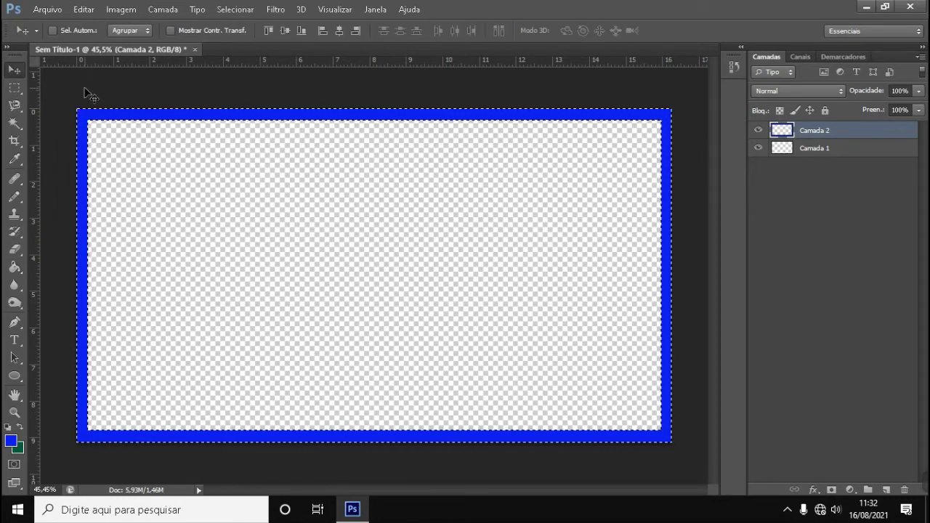
# Step: Keep the blue foreground, return to the Rectangular Marquee and clear the border selection
pyautogui.click(9, 442)
pyautogui.click(742, 125)
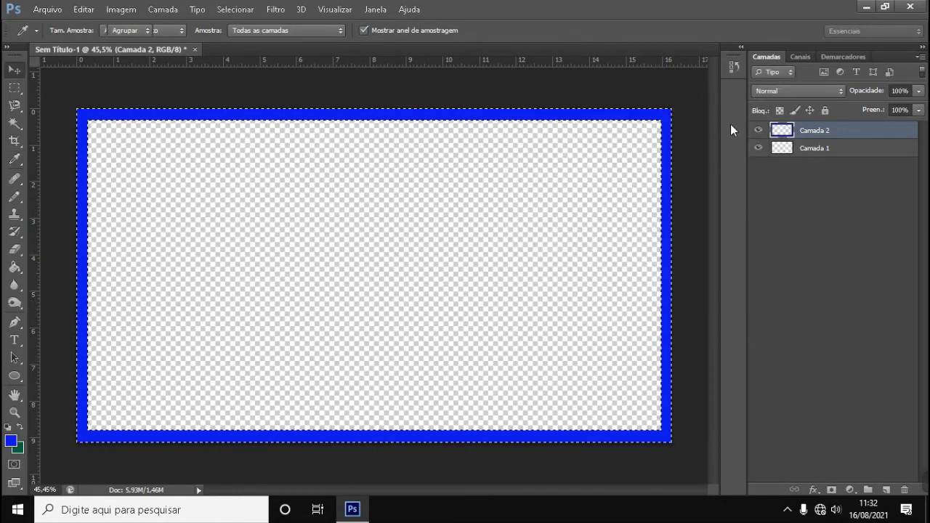
pyautogui.click(13, 87)
pyautogui.rightClick(14, 87)
pyautogui.click(58, 87)
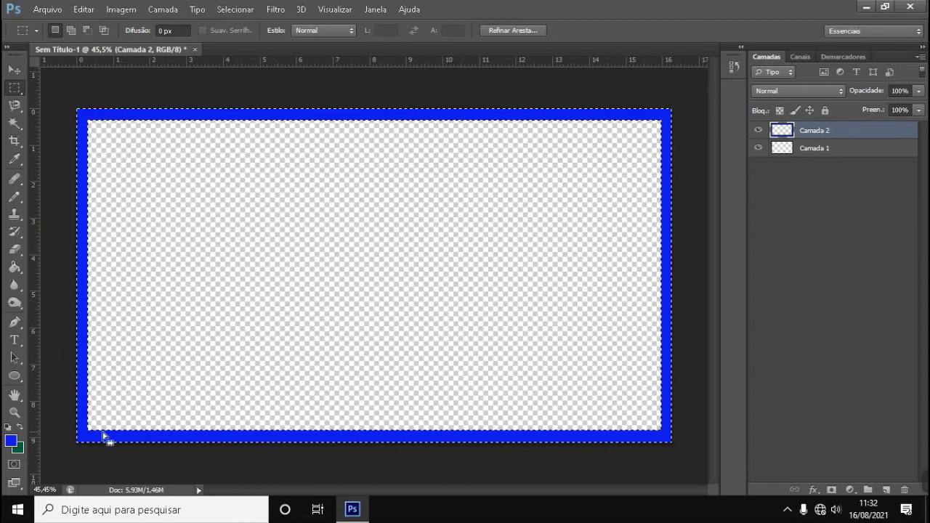
pyautogui.click(87, 398)
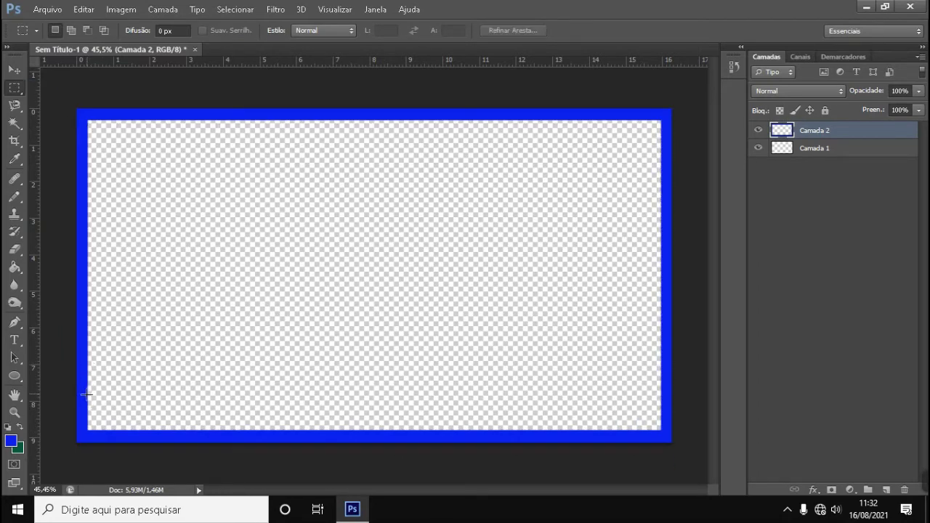
# Step: Select a box in the lower-left corner and fill it with blue
pyautogui.moveTo(85, 398); pyautogui.dragTo(223, 429)
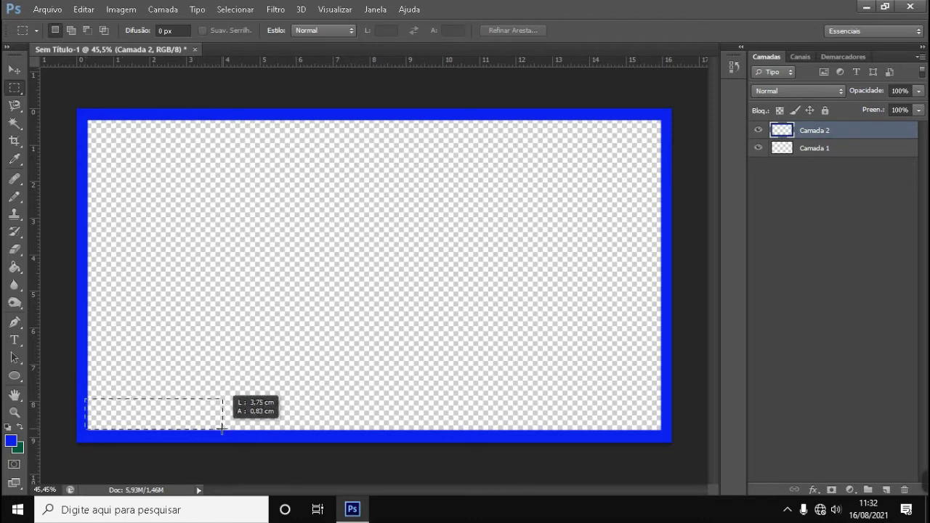
pyautogui.moveTo(223, 428); pyautogui.dragTo(288, 439)
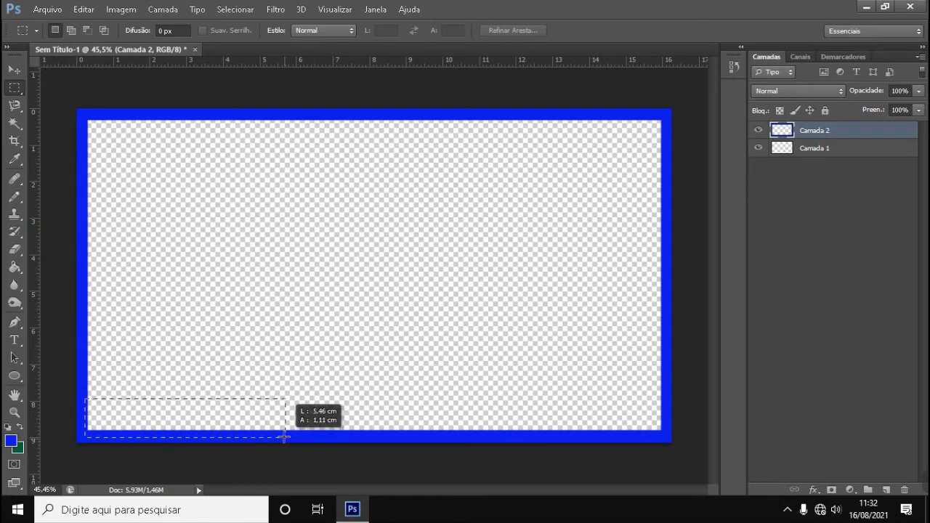
pyautogui.moveTo(288, 439); pyautogui.dragTo(257, 437)
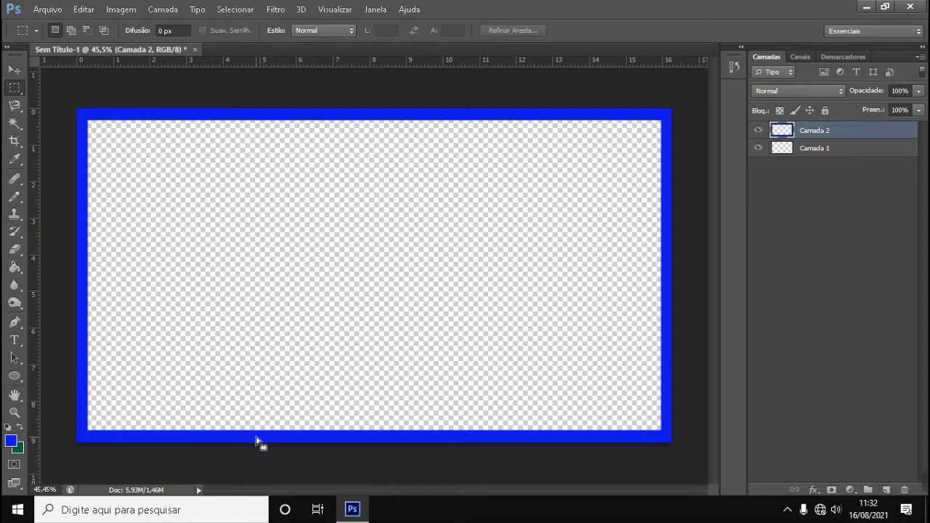
pyautogui.click(16, 267)
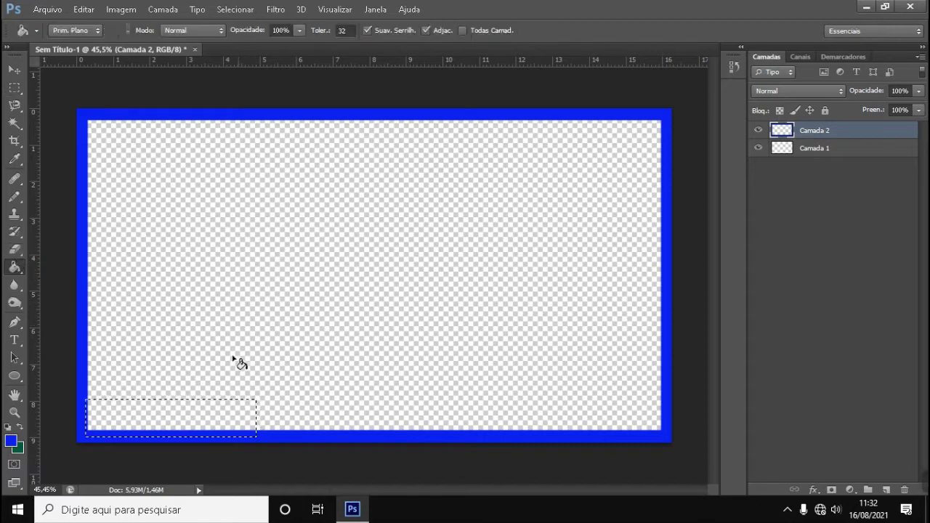
pyautogui.click(178, 411)
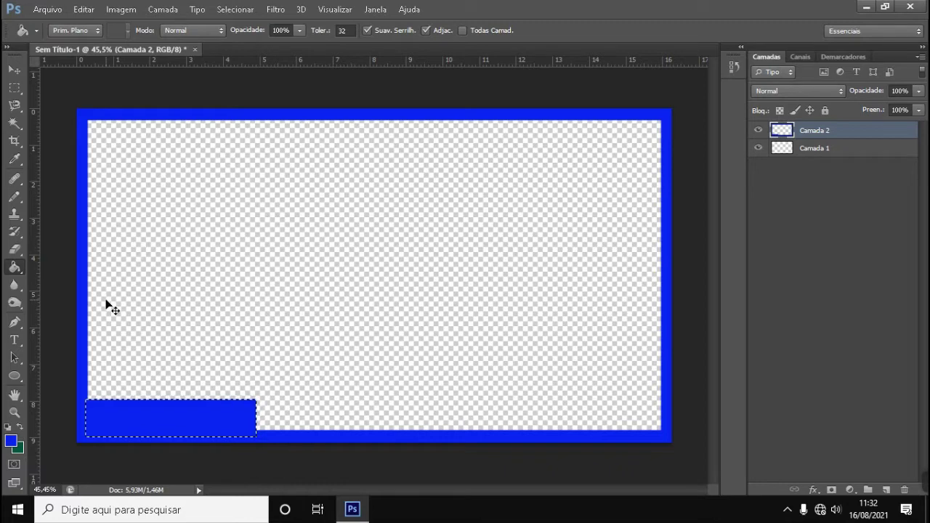
pyautogui.hotkey('ctrl', 't')
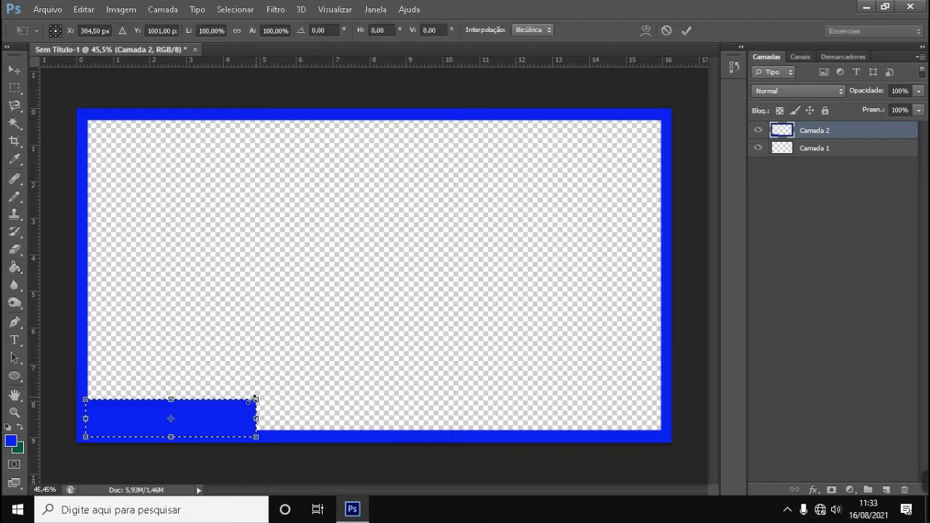
# Step: Scale the blue corner box to about 102.5% from its top-right handle and apply
pyautogui.moveTo(255, 399)
pyautogui.mouseDown()
pyautogui.moveTo(243, 402)
pyautogui.moveTo(263, 403)
pyautogui.mouseUp()
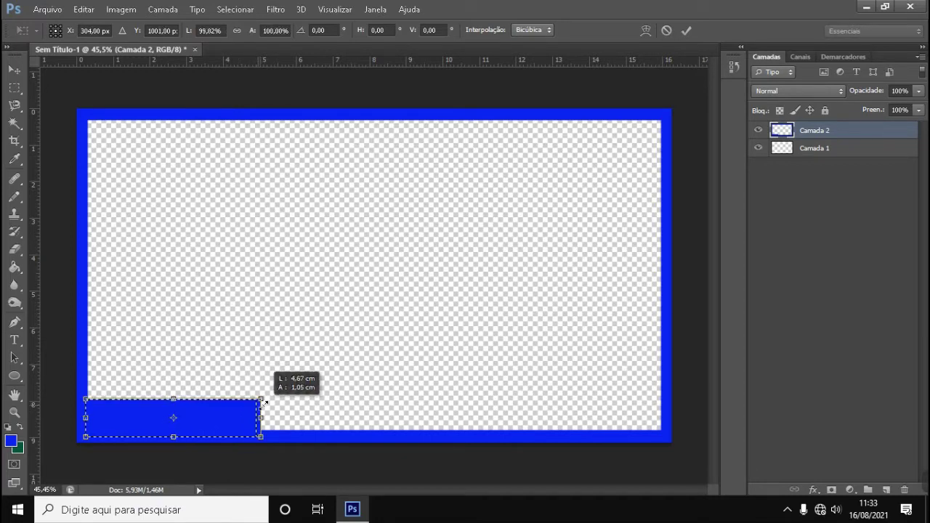
pyautogui.moveTo(263, 401); pyautogui.dragTo(265, 402)
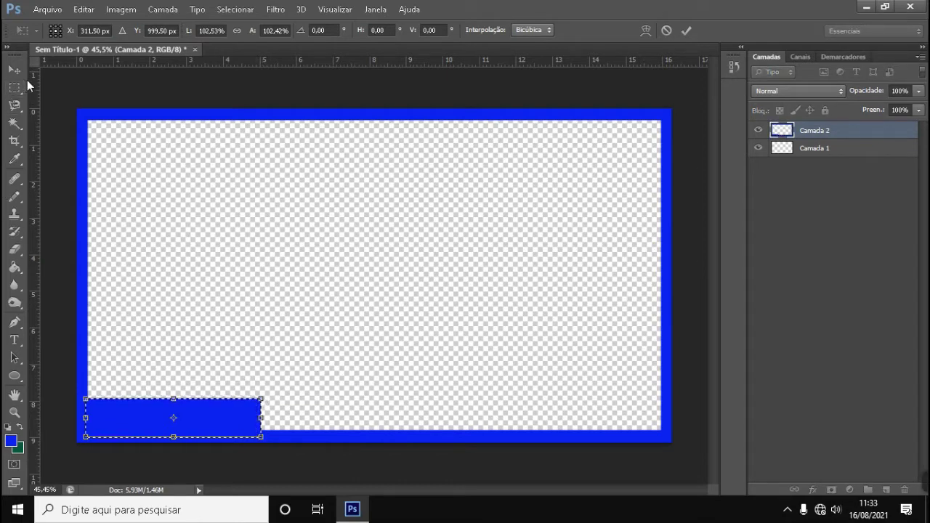
pyautogui.click(16, 70)
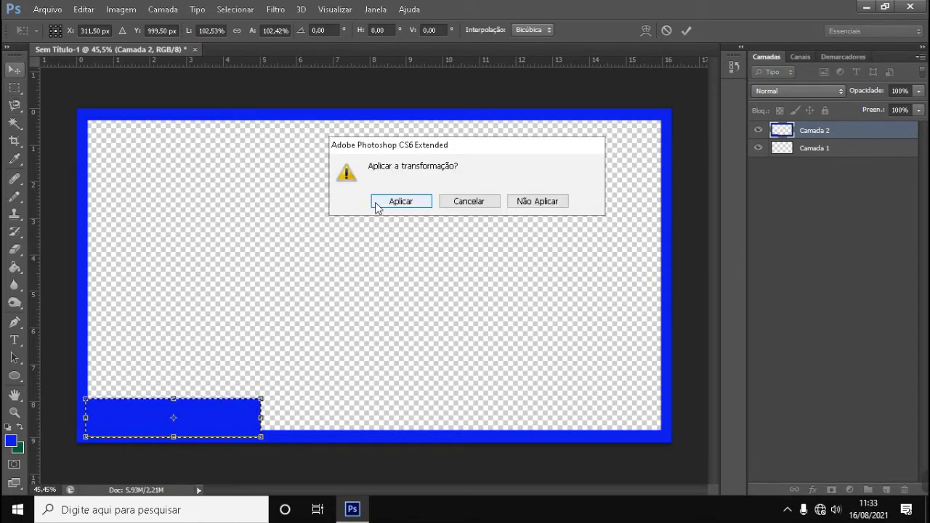
pyautogui.click(400, 201)
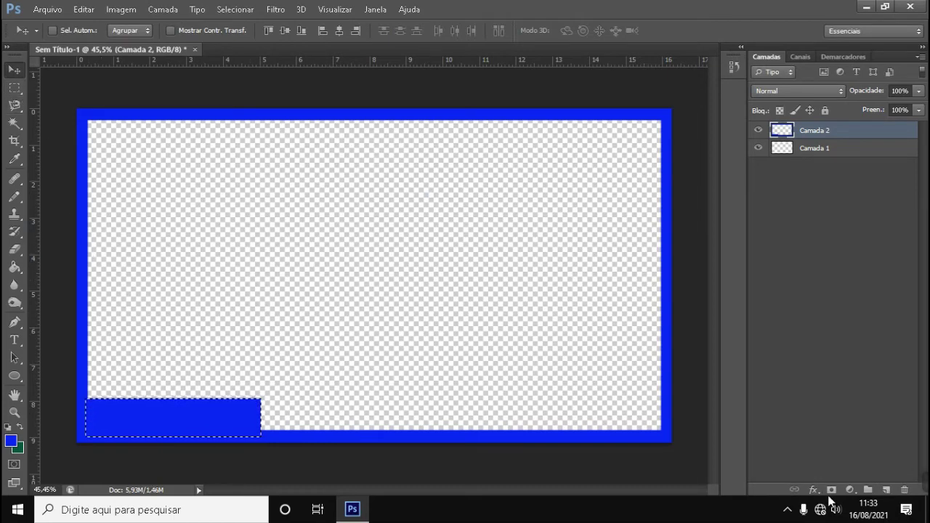
# Step: Add text reading meuquebragalho on the blue box, coloured near-white f4f5fb
pyautogui.click(886, 490)
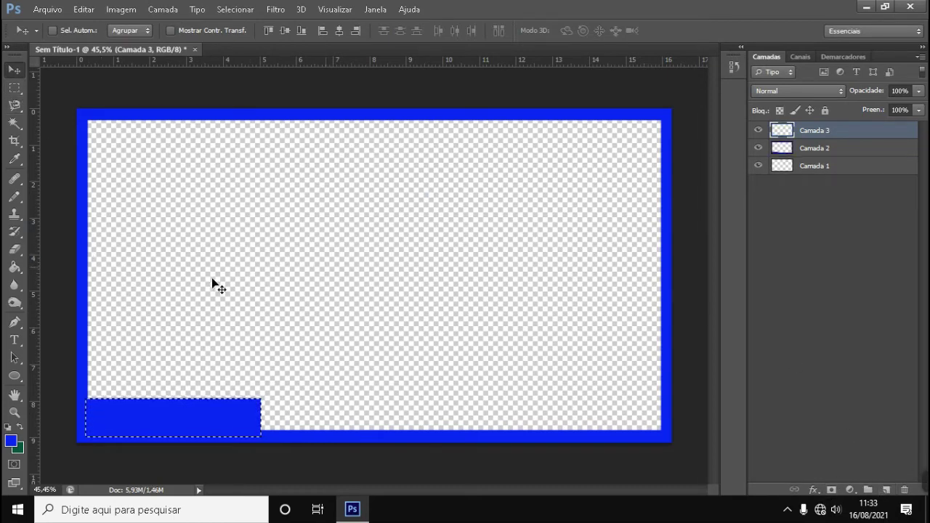
pyautogui.click(13, 342)
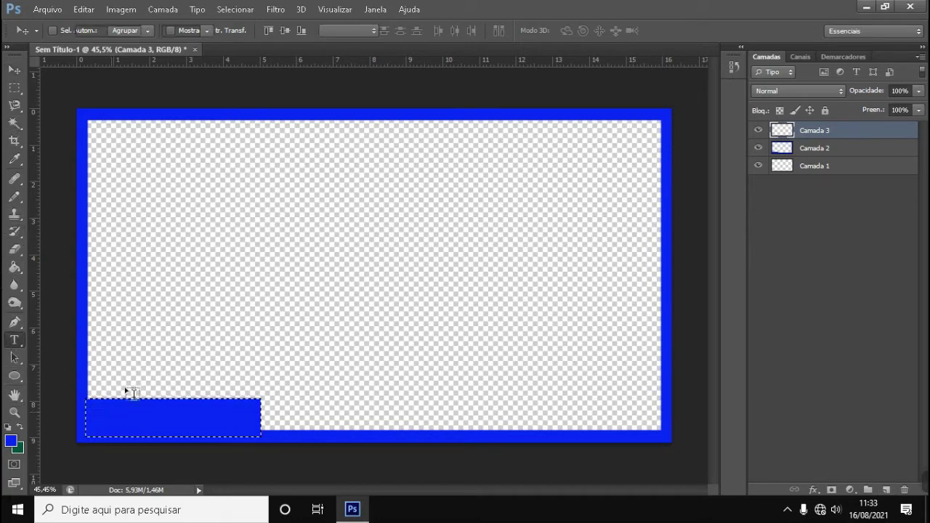
pyautogui.click(102, 413)
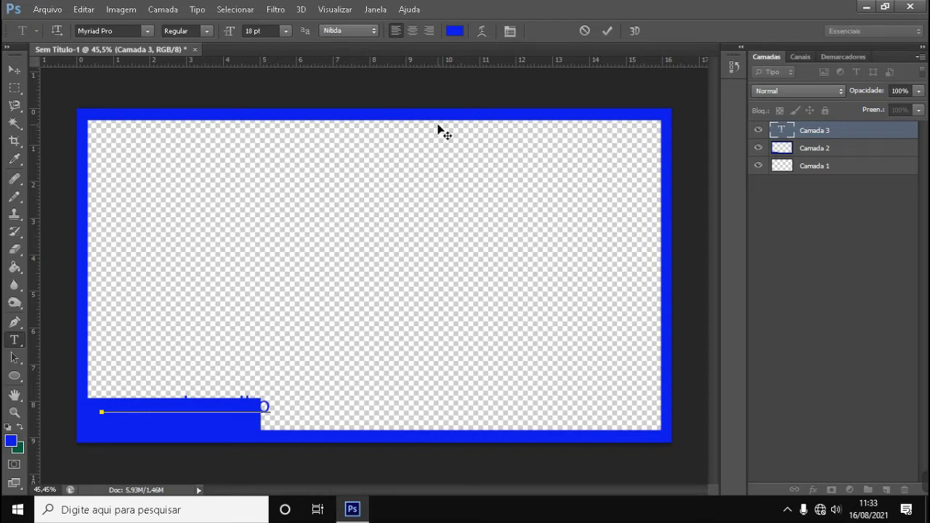
pyautogui.doubleClick(779, 134)
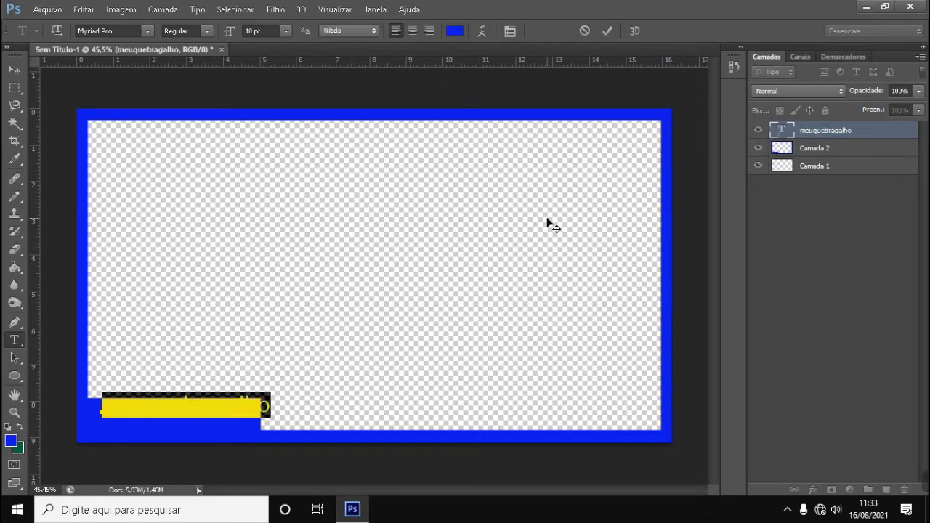
pyautogui.click(454, 31)
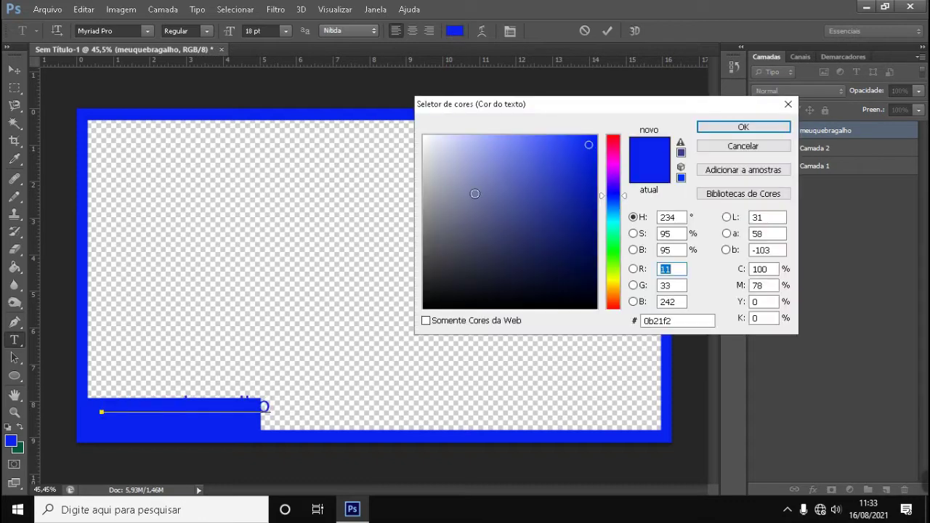
pyautogui.click(428, 138)
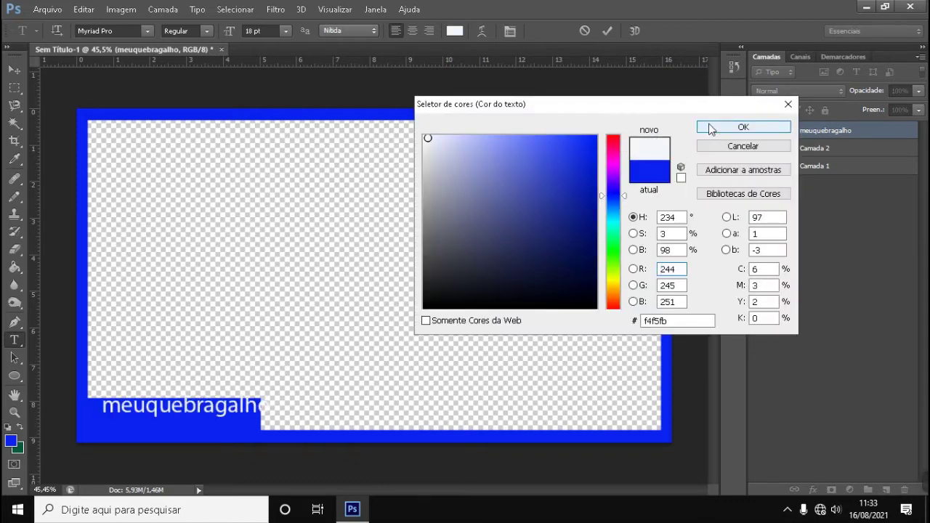
pyautogui.click(743, 127)
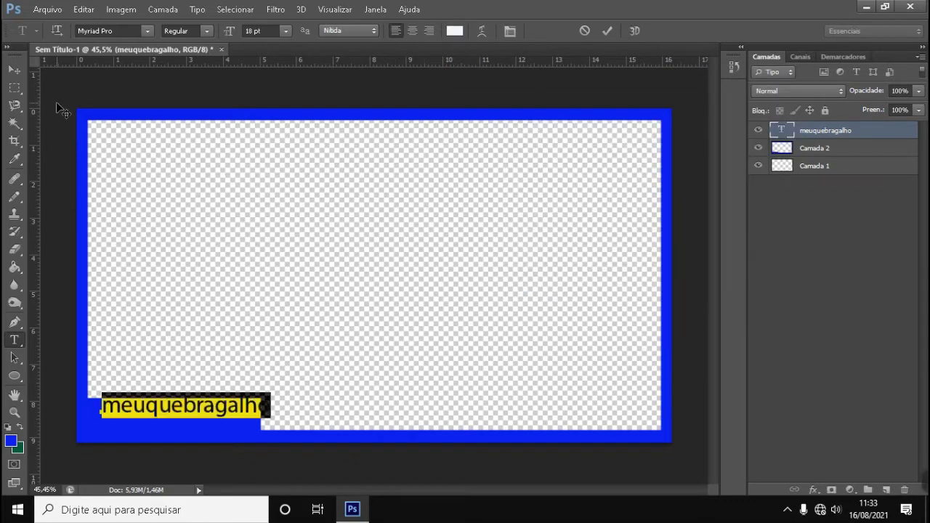
# Step: Move the meuquebragalho text left and down so it sits inside the blue box
pyautogui.click(14, 73)
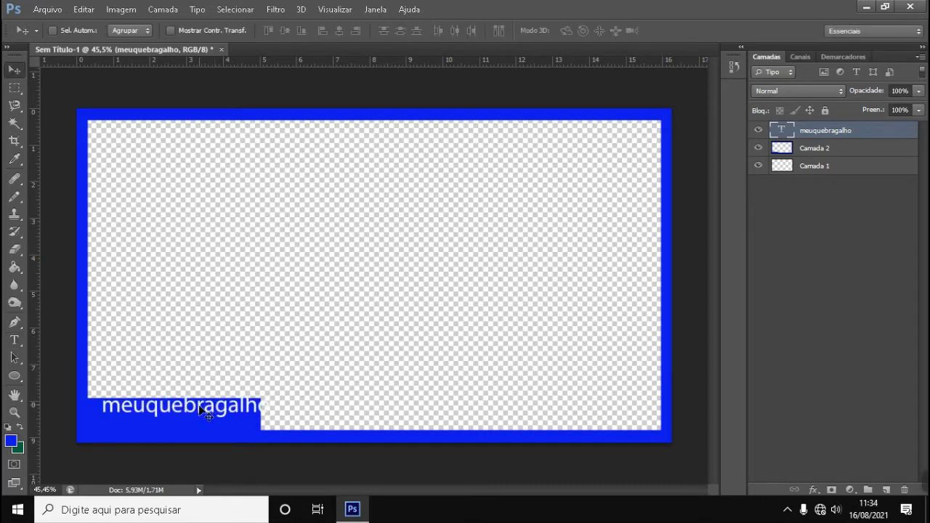
pyautogui.moveTo(201, 410); pyautogui.dragTo(189, 420)
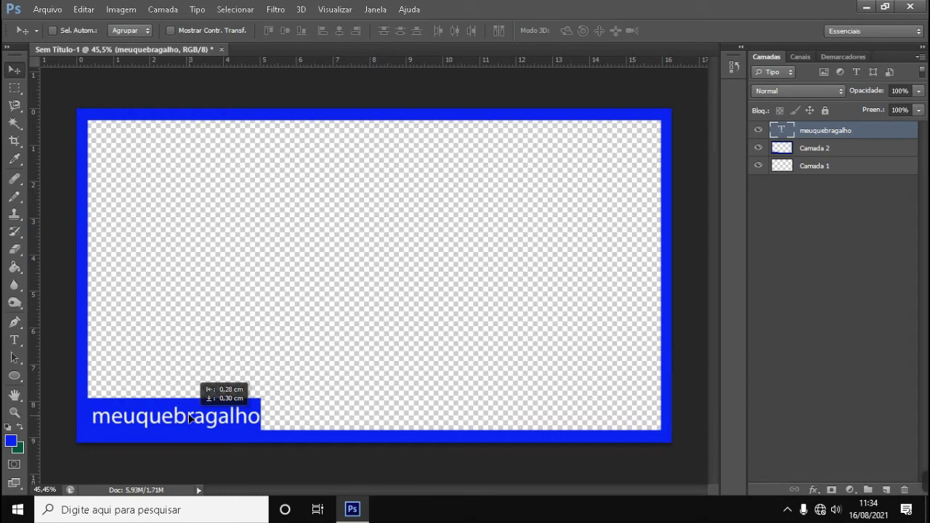
pyautogui.moveTo(189, 418); pyautogui.dragTo(189, 416)
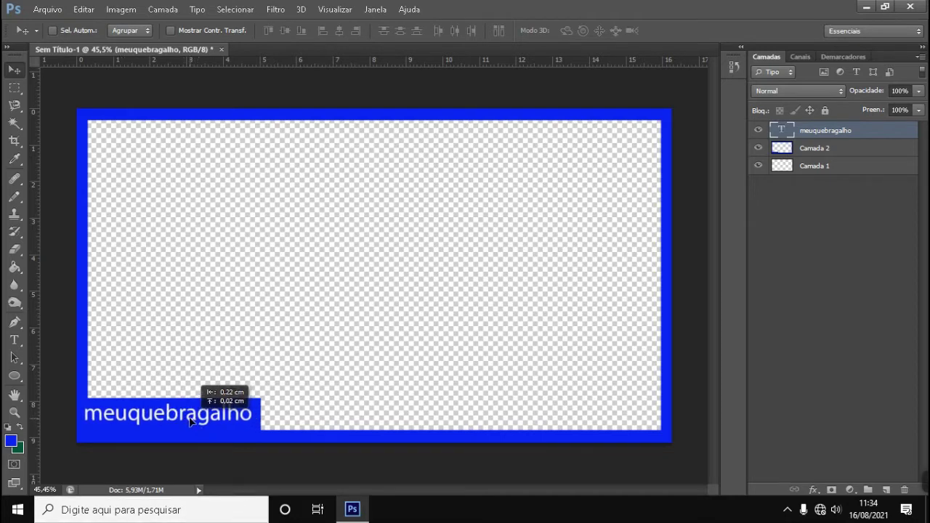
pyautogui.moveTo(189, 423); pyautogui.dragTo(193, 425)
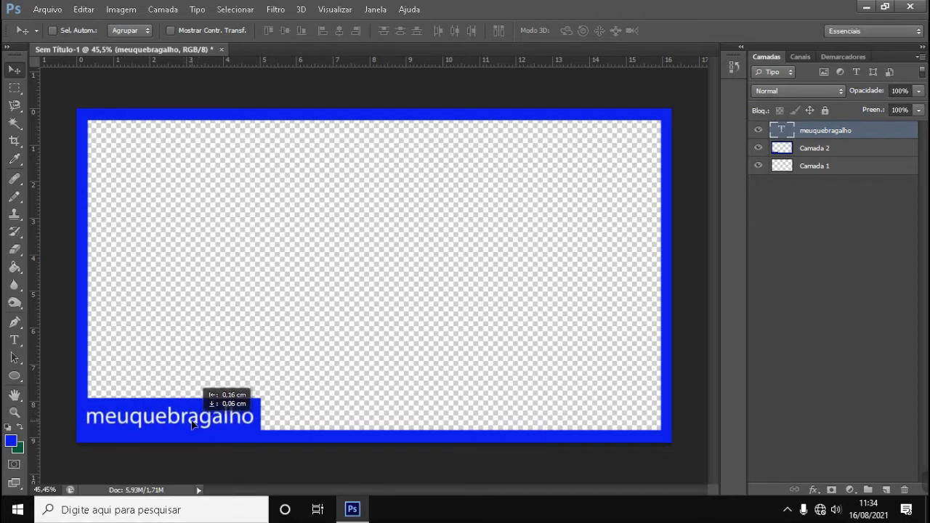
pyautogui.moveTo(193, 426); pyautogui.dragTo(192, 425)
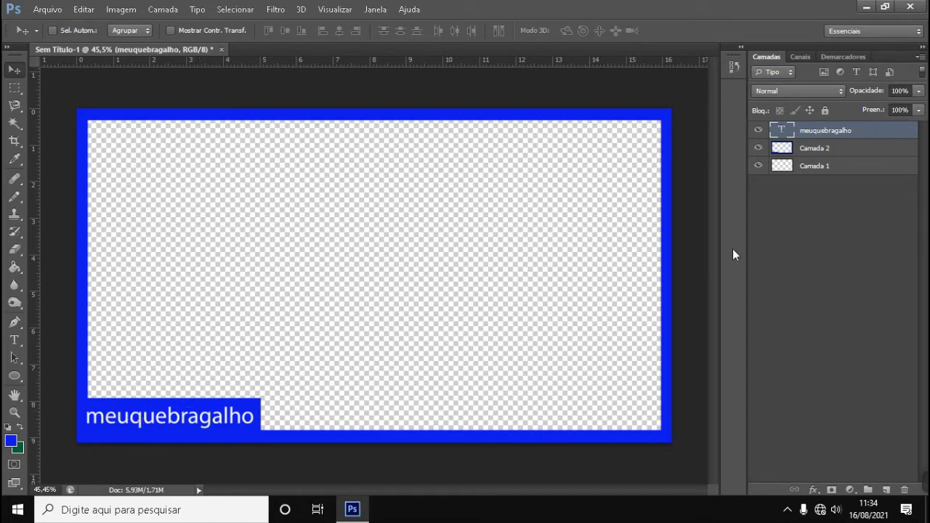
pyautogui.doubleClick(782, 131)
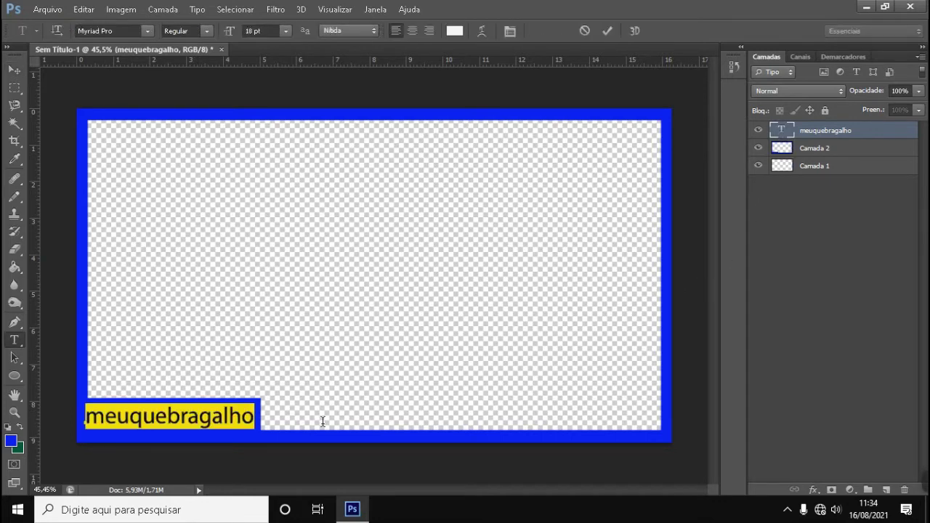
pyautogui.click(86, 417)
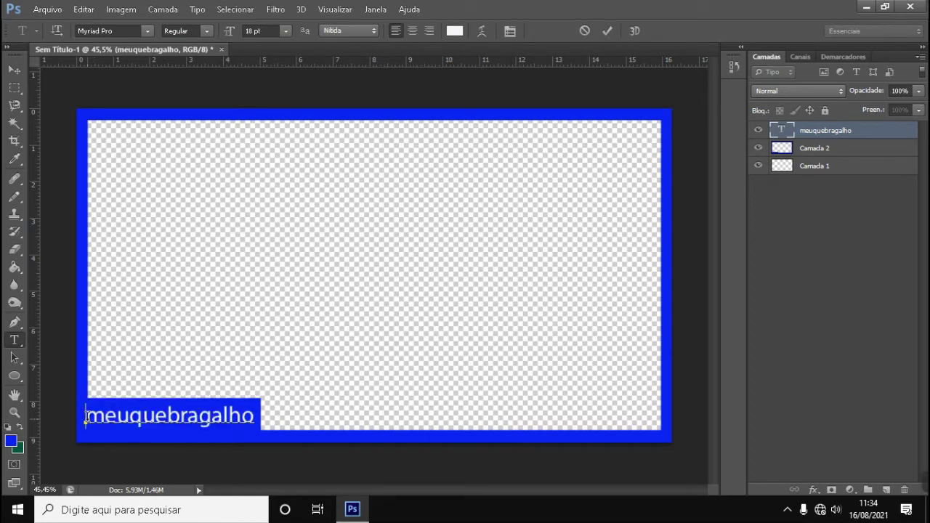
pyautogui.write('@')
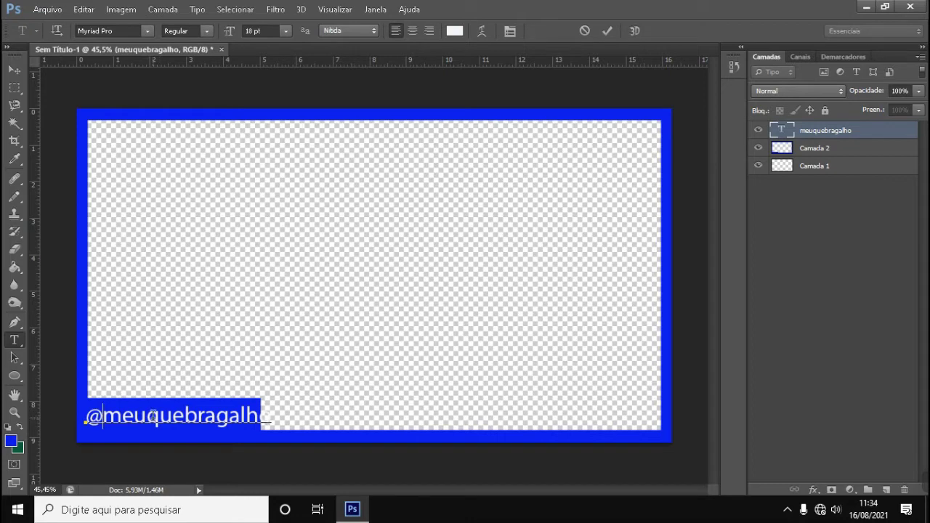
pyautogui.click(13, 69)
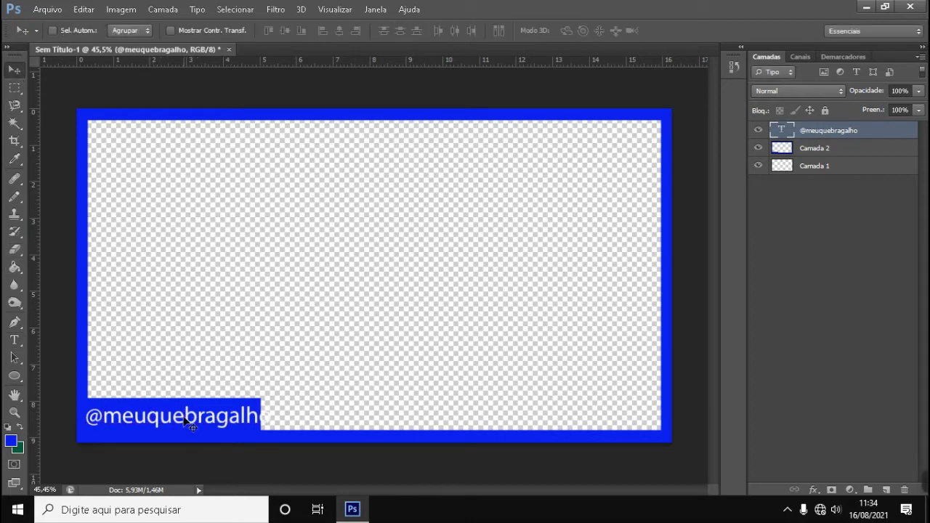
pyautogui.moveTo(185, 424); pyautogui.dragTo(175, 423)
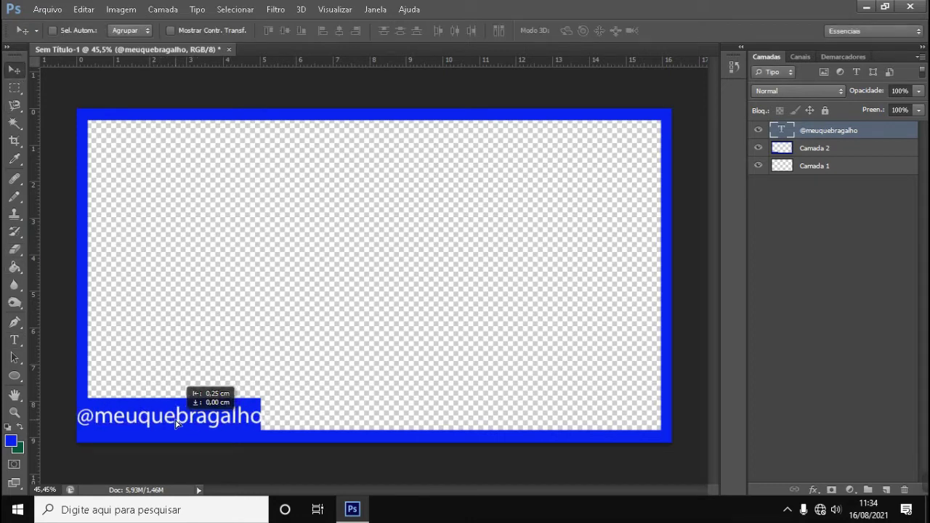
pyautogui.doubleClick(777, 129)
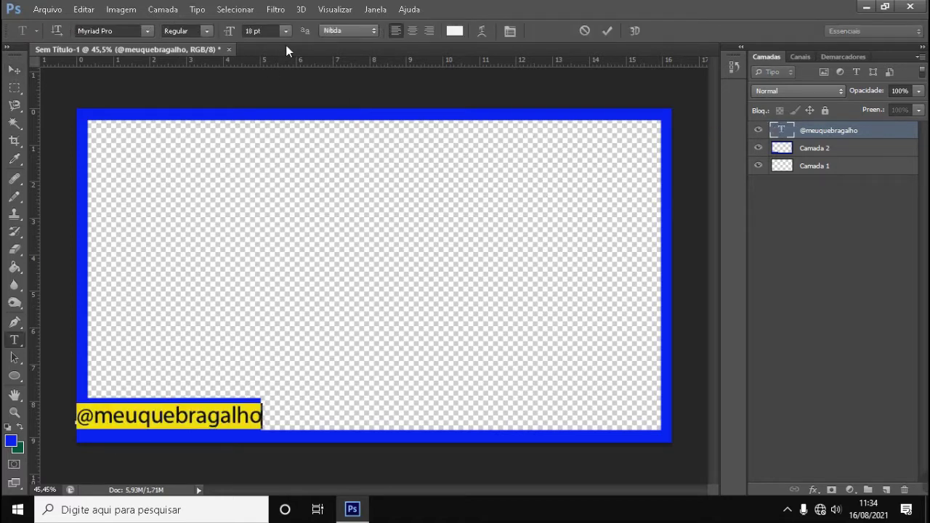
pyautogui.click(285, 30)
pyautogui.click(287, 166)
pyautogui.click(14, 69)
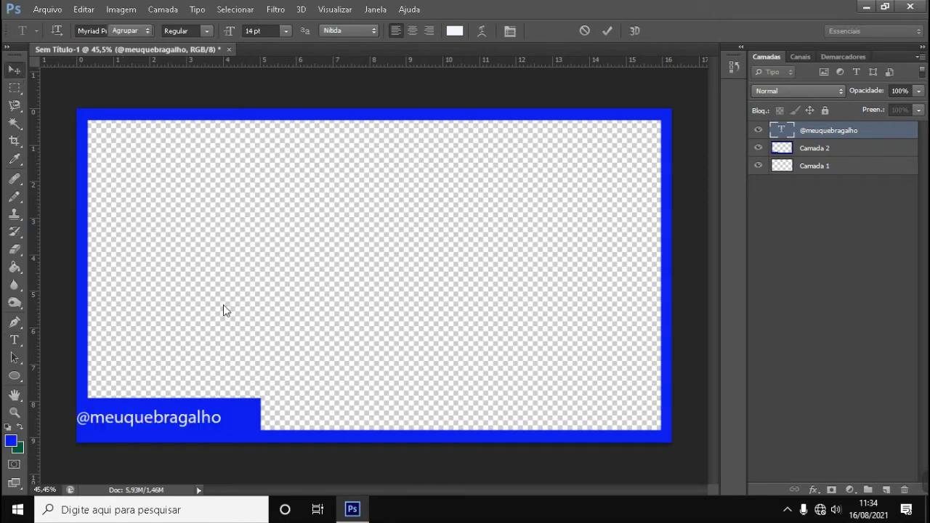
pyautogui.moveTo(154, 422)
pyautogui.mouseDown()
pyautogui.moveTo(174, 421)
pyautogui.moveTo(175, 411)
pyautogui.mouseUp()
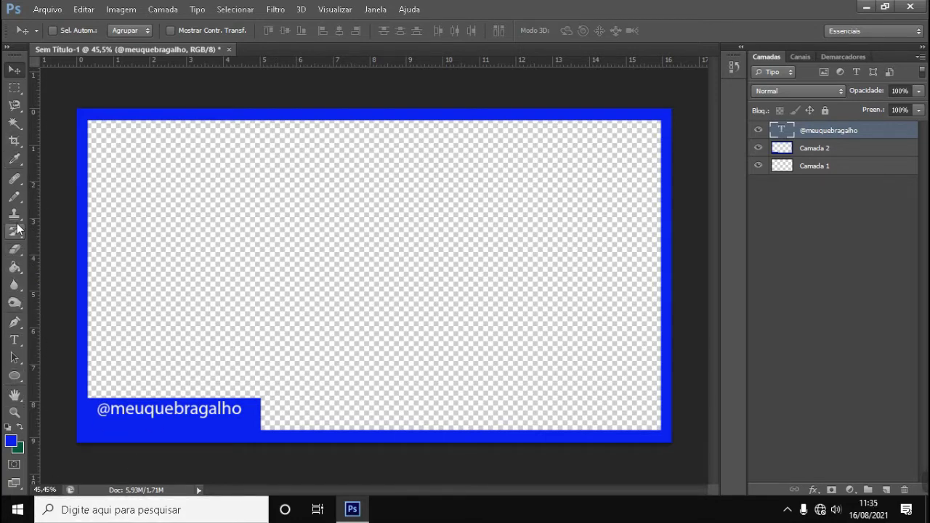
pyautogui.click(13, 340)
pyautogui.click(113, 428)
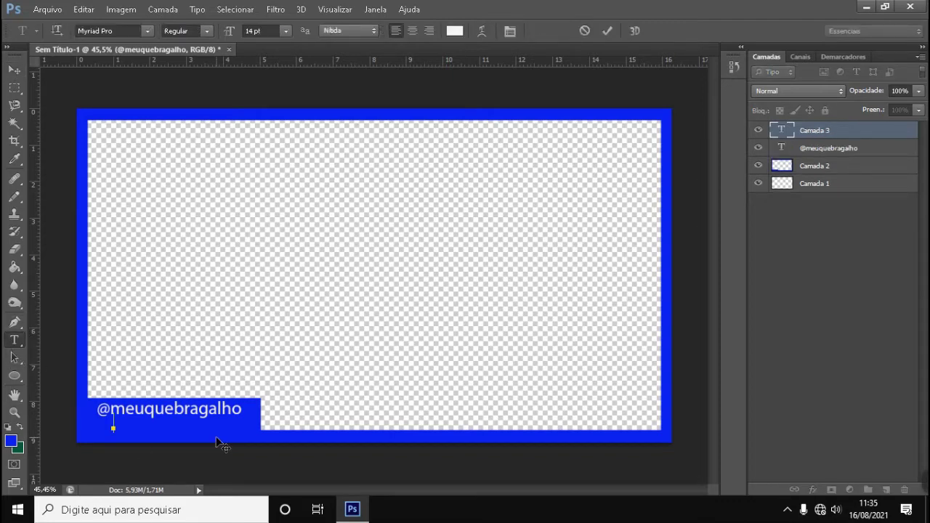
pyautogui.write('Dei')
pyautogui.write('xe ')
pyautogui.write('o like')
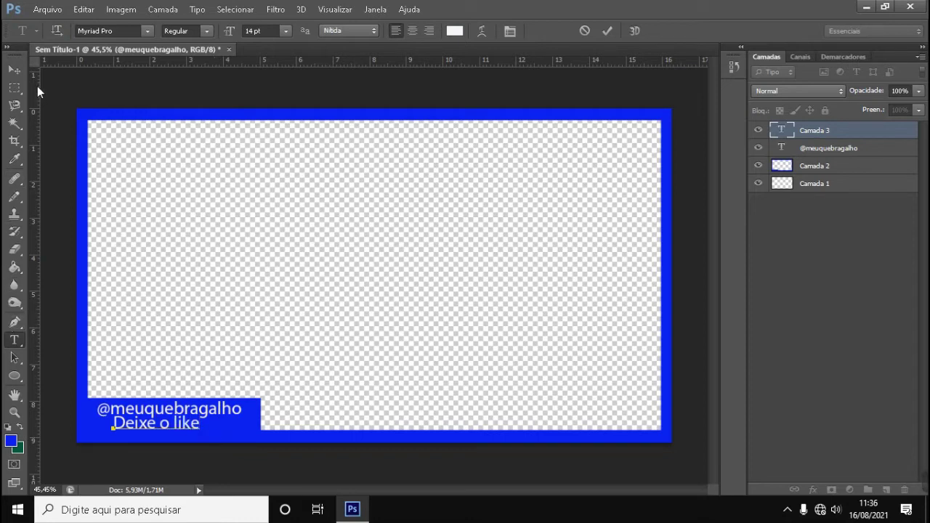
pyautogui.click(14, 70)
pyautogui.moveTo(169, 429); pyautogui.dragTo(177, 432)
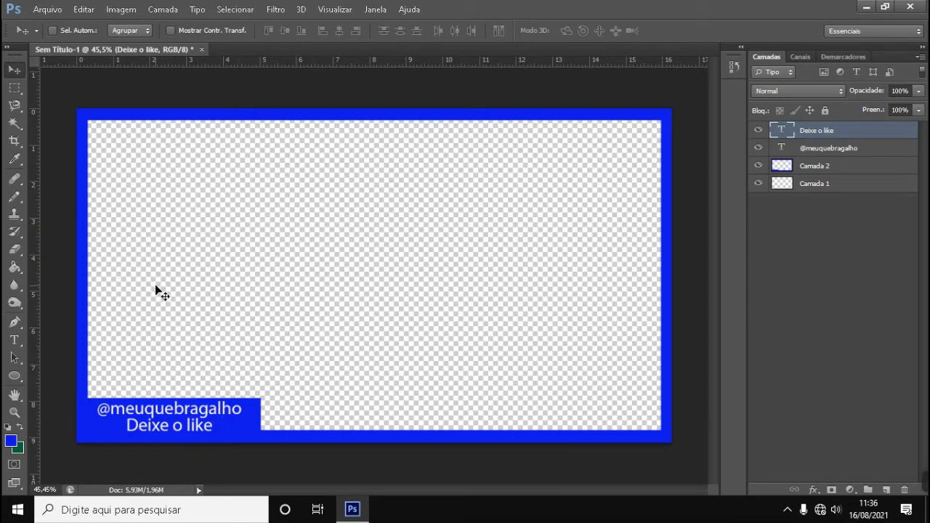
pyautogui.click(47, 10)
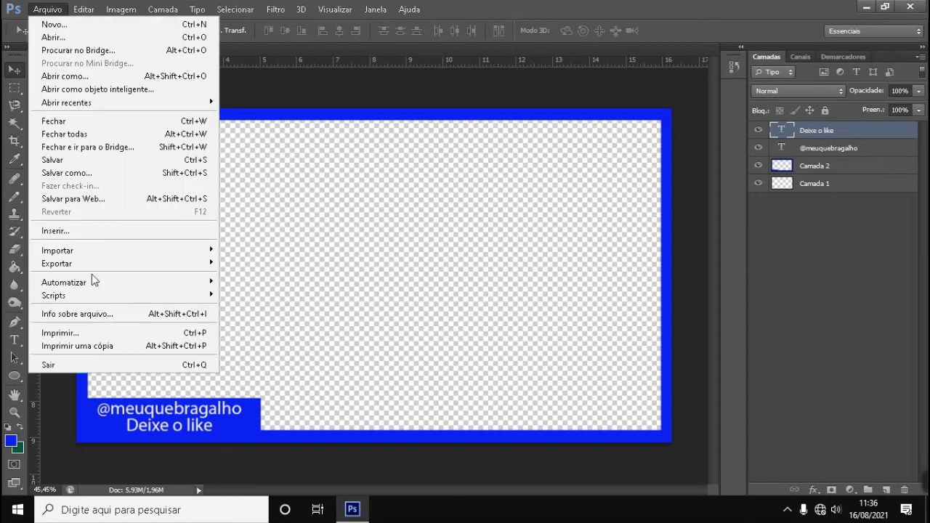
# Step: Place the youtube-play-icone image from the Nova pasta (5) folder into the overlay
pyautogui.click(144, 231)
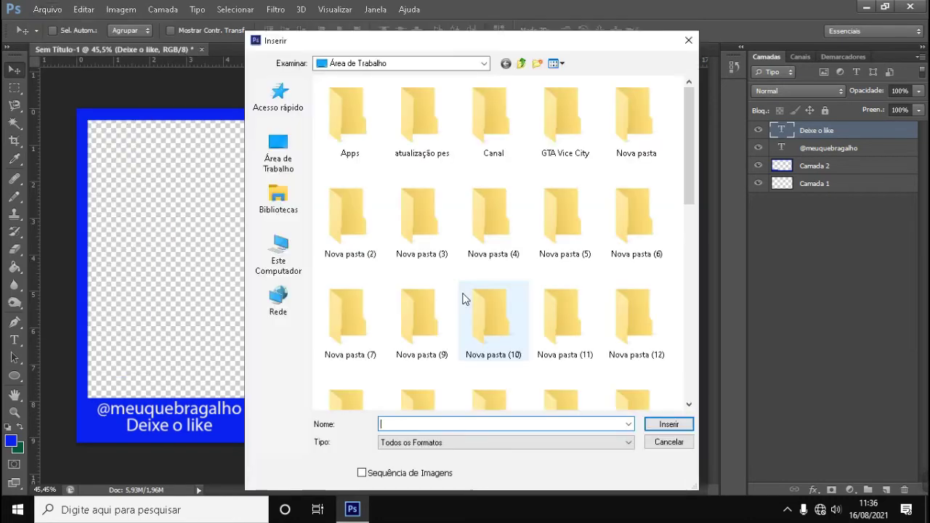
pyautogui.scroll(-3, 513, 315)
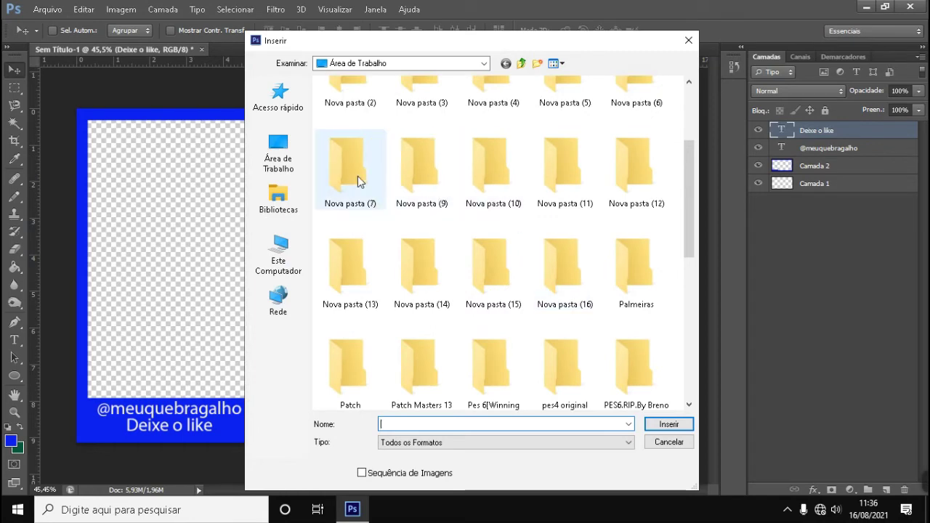
pyautogui.scroll(3, 428, 202)
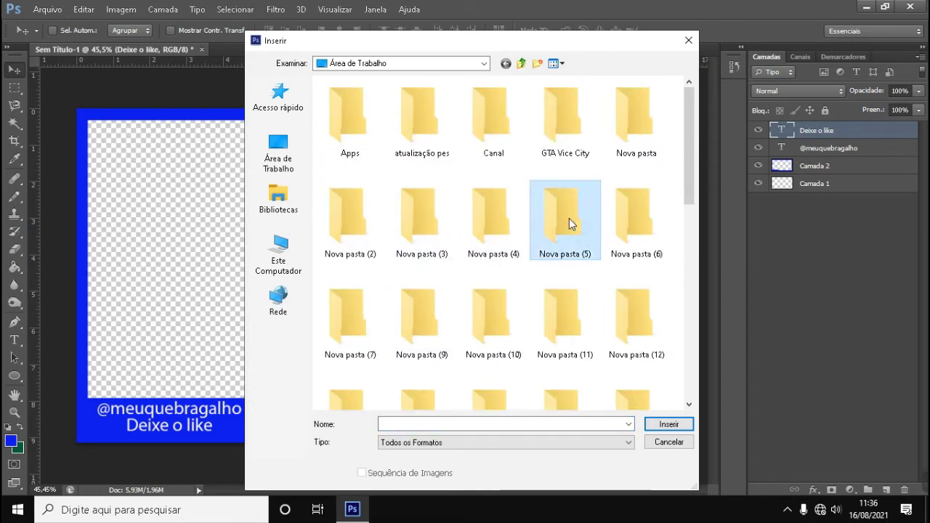
pyautogui.doubleClick(570, 219)
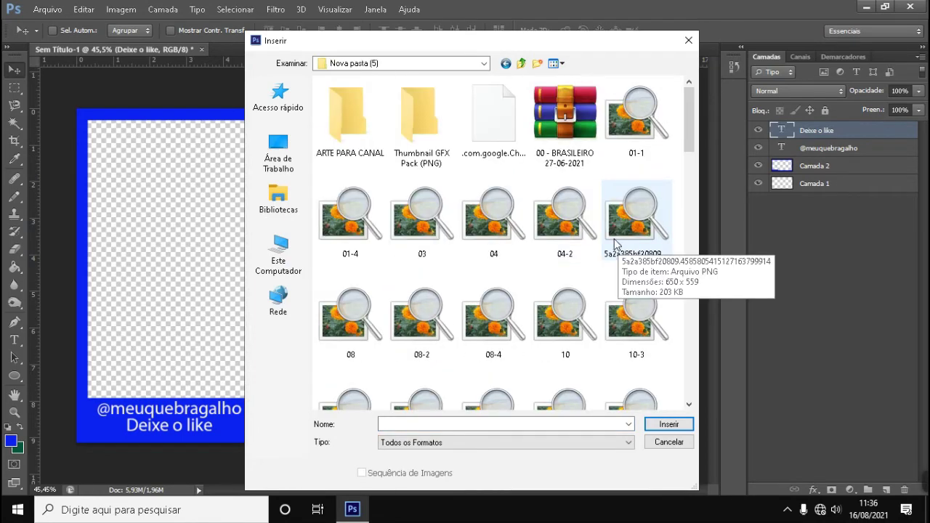
pyautogui.scroll(-3, 614, 244)
pyautogui.scroll(-4, 614, 244)
pyautogui.scroll(-2, 614, 245)
pyautogui.scroll(-3, 614, 244)
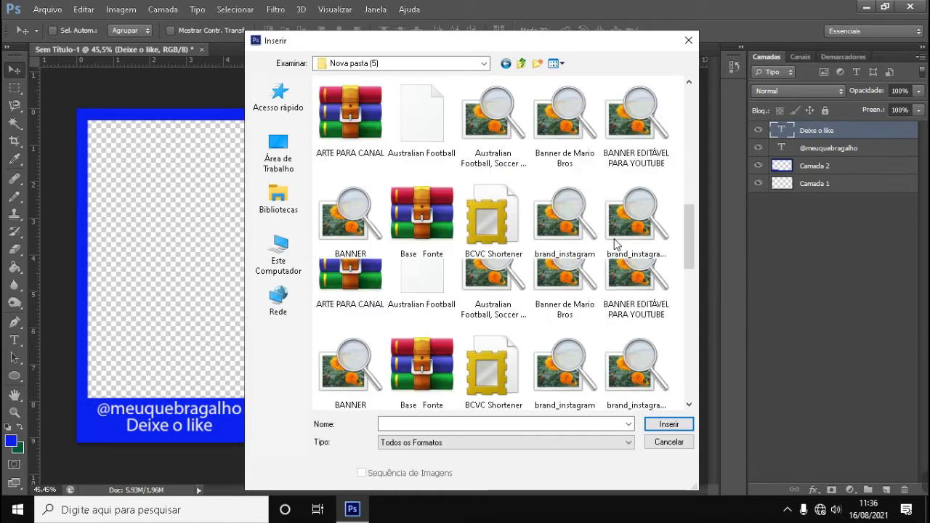
pyautogui.scroll(-3, 603, 242)
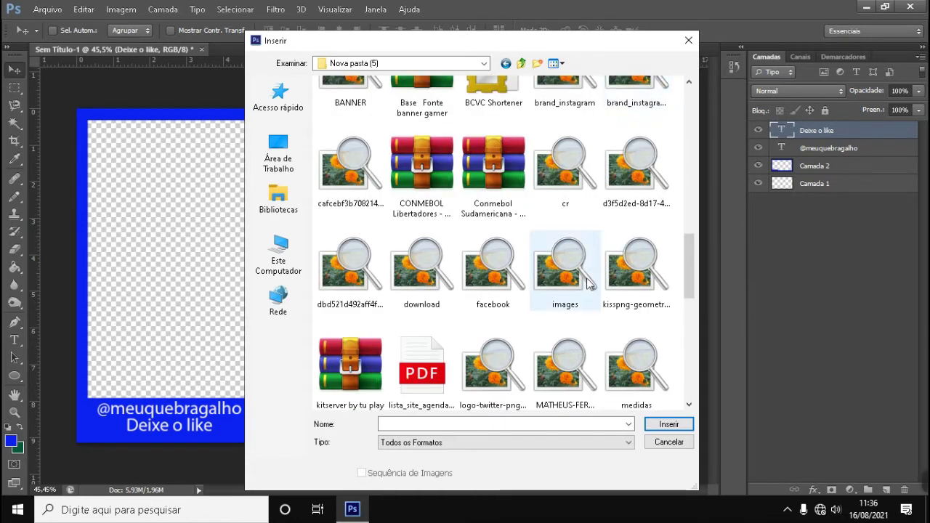
pyautogui.scroll(-3, 588, 283)
pyautogui.scroll(-3, 587, 276)
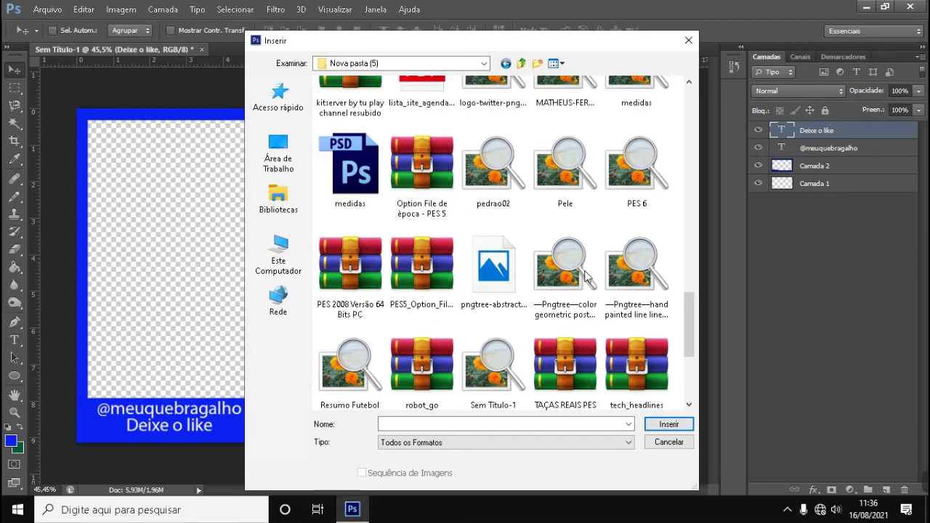
pyautogui.scroll(-3, 587, 276)
pyautogui.scroll(-2, 592, 269)
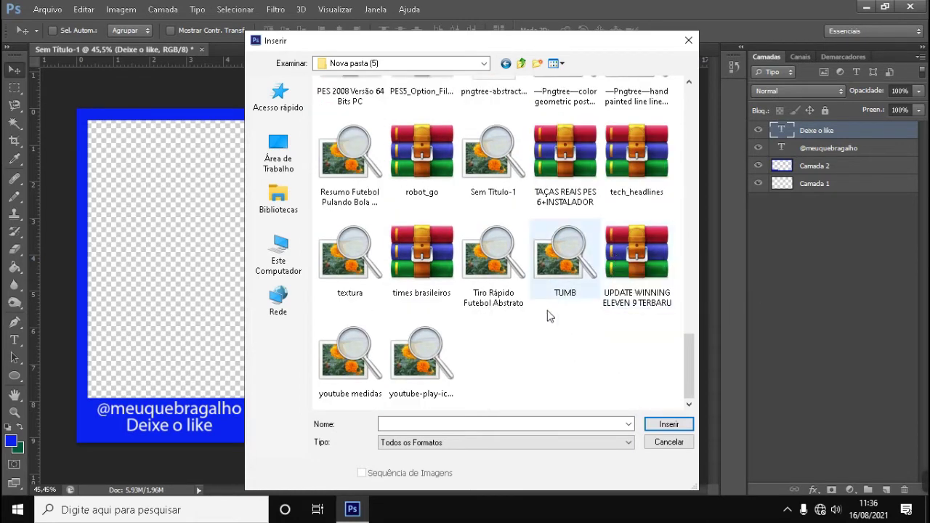
pyautogui.doubleClick(432, 369)
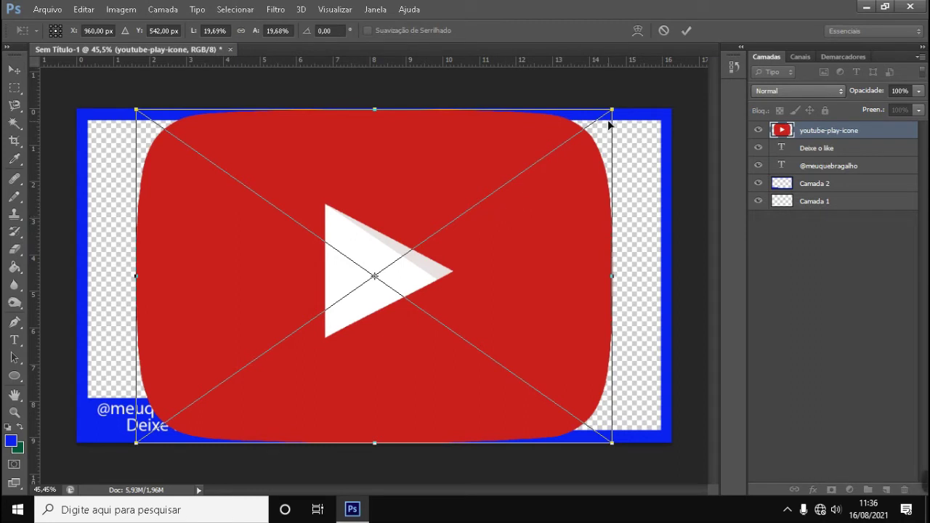
# Step: Shrink the YouTube icon, confirm placement, and move it left of 'Deixe o like'
pyautogui.moveTo(612, 109)
pyautogui.mouseDown()
pyautogui.moveTo(206, 362)
pyautogui.moveTo(207, 395)
pyautogui.moveTo(152, 430)
pyautogui.mouseUp()
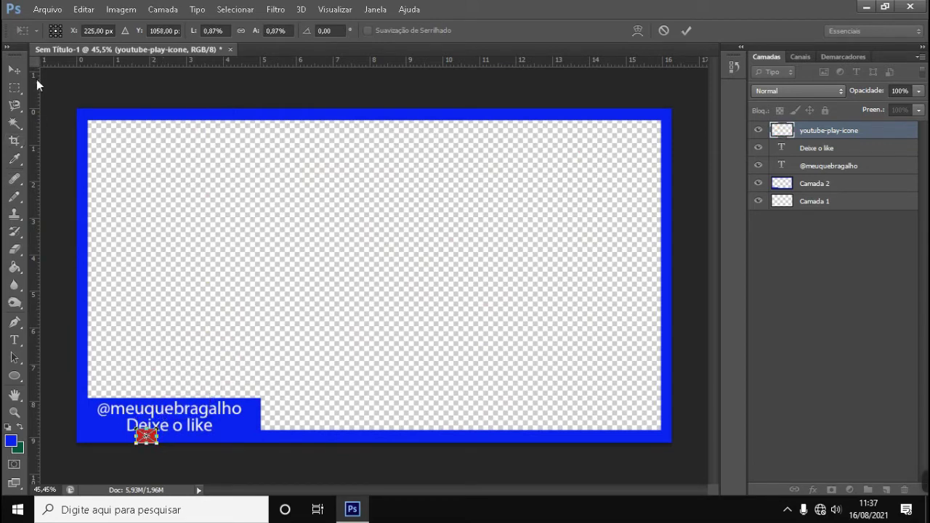
pyautogui.click(14, 70)
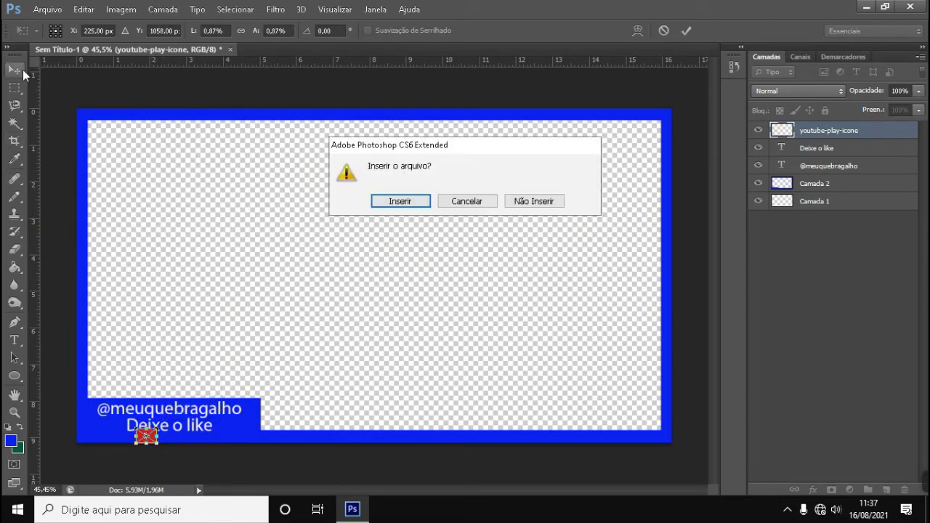
pyautogui.click(404, 204)
pyautogui.moveTo(144, 438)
pyautogui.mouseDown()
pyautogui.moveTo(111, 441)
pyautogui.moveTo(93, 429)
pyautogui.mouseUp()
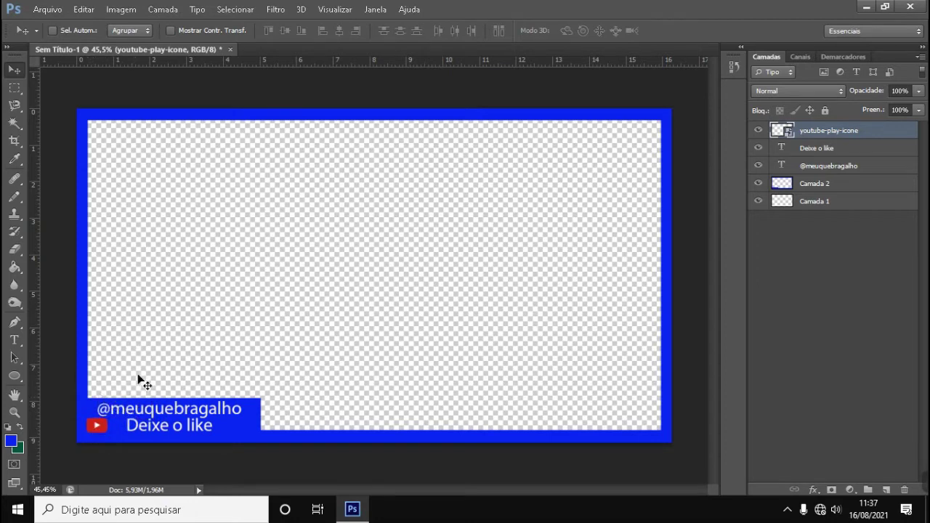
pyautogui.moveTo(93, 430); pyautogui.dragTo(91, 432)
pyautogui.click(784, 151)
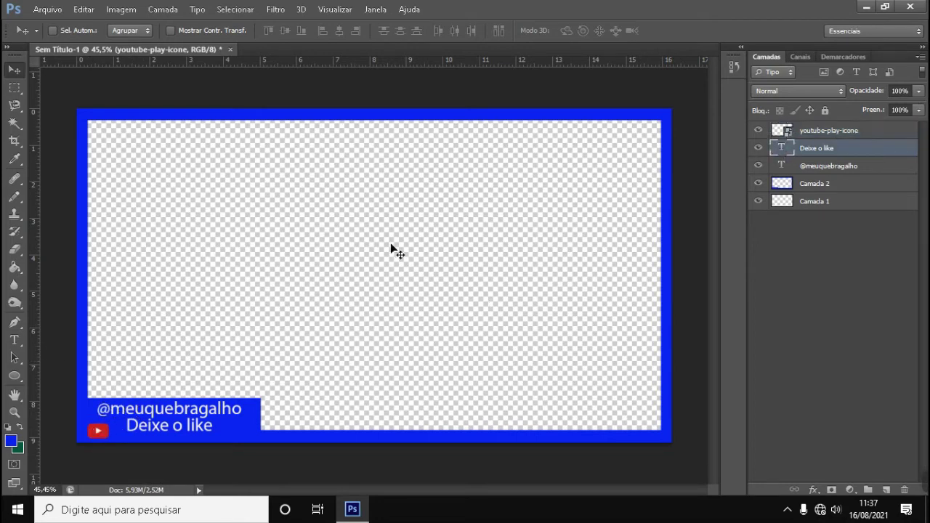
pyautogui.moveTo(166, 430); pyautogui.dragTo(156, 434)
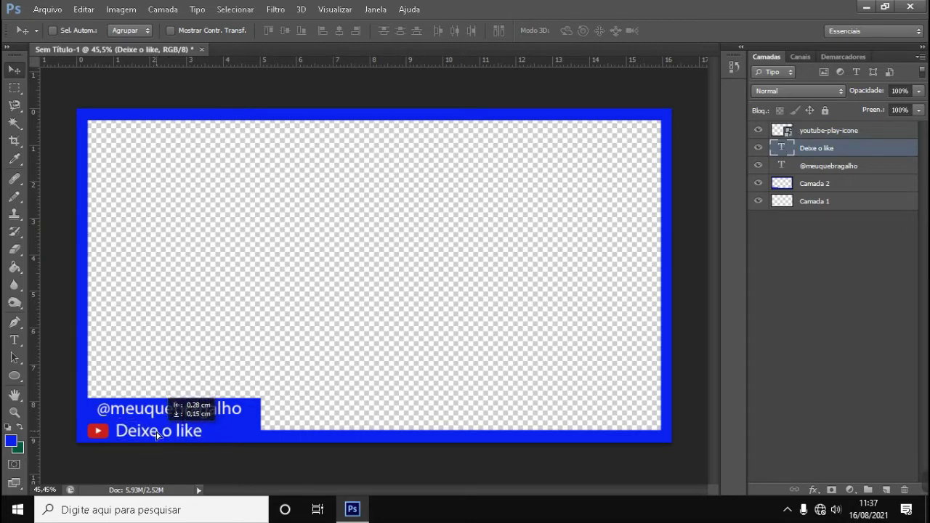
pyautogui.moveTo(156, 432); pyautogui.dragTo(156, 433)
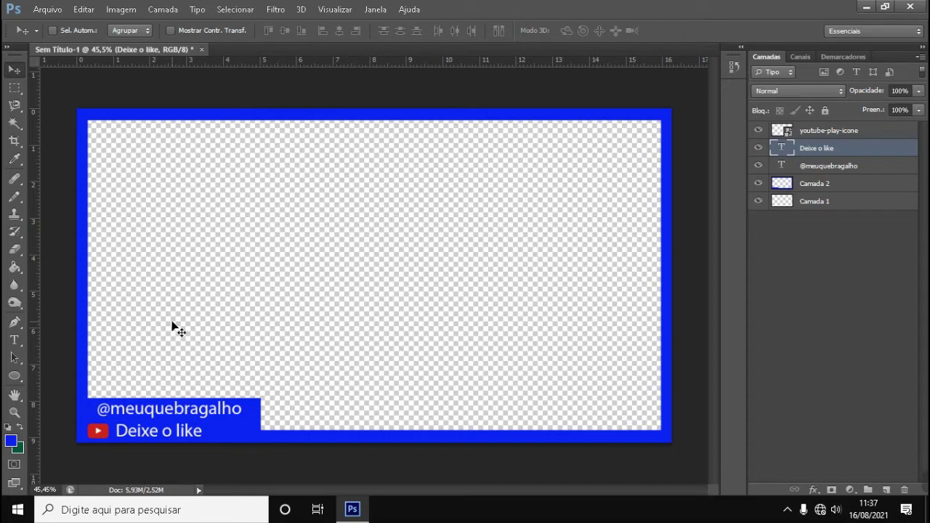
pyautogui.click(791, 169)
pyautogui.moveTo(154, 414); pyautogui.dragTo(143, 413)
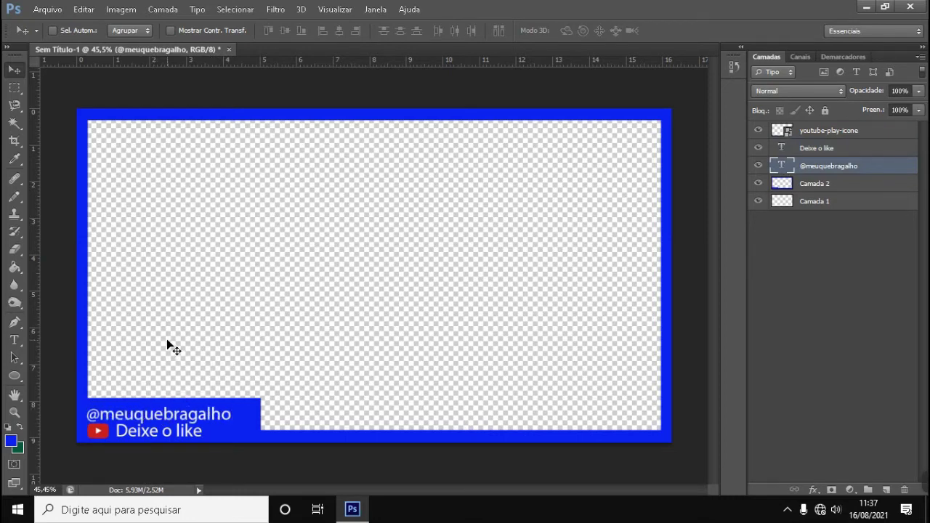
pyautogui.moveTo(146, 414); pyautogui.dragTo(169, 416)
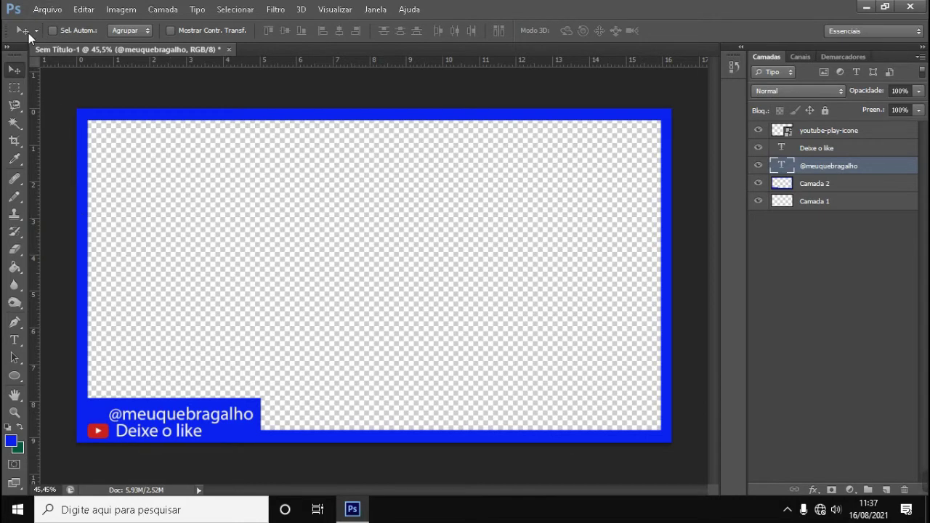
pyautogui.click(62, 11)
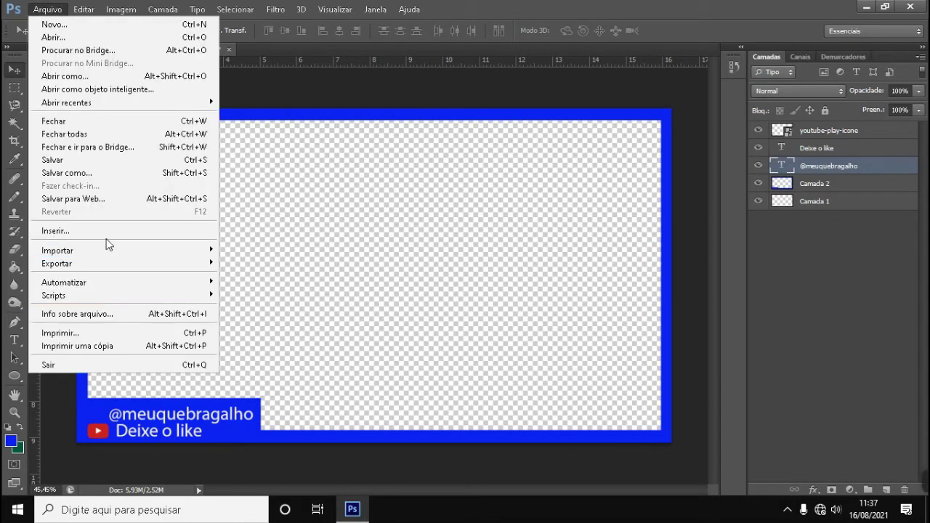
pyautogui.click(107, 234)
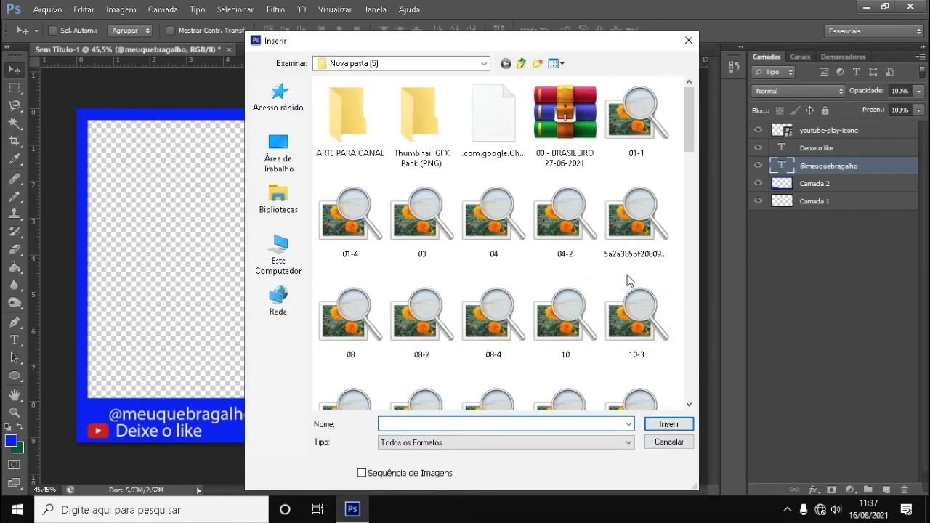
pyautogui.scroll(-2, 630, 285)
pyautogui.scroll(-5, 631, 284)
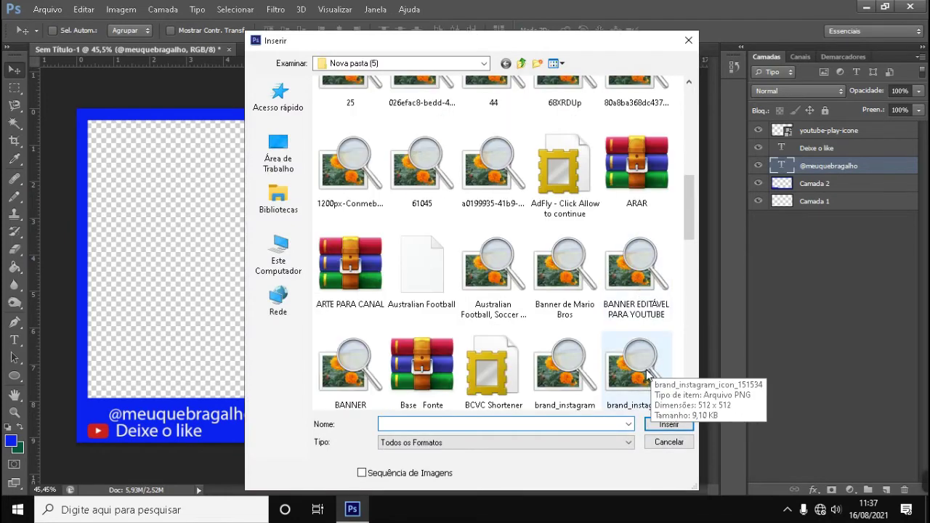
pyautogui.doubleClick(632, 381)
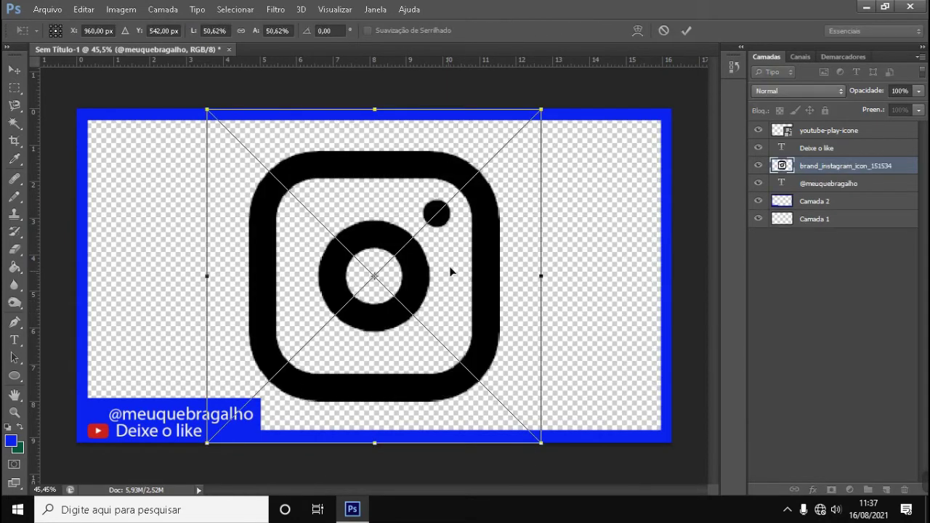
pyautogui.moveTo(541, 110)
pyautogui.mouseDown()
pyautogui.moveTo(310, 389)
pyautogui.moveTo(230, 436)
pyautogui.moveTo(237, 436)
pyautogui.mouseUp()
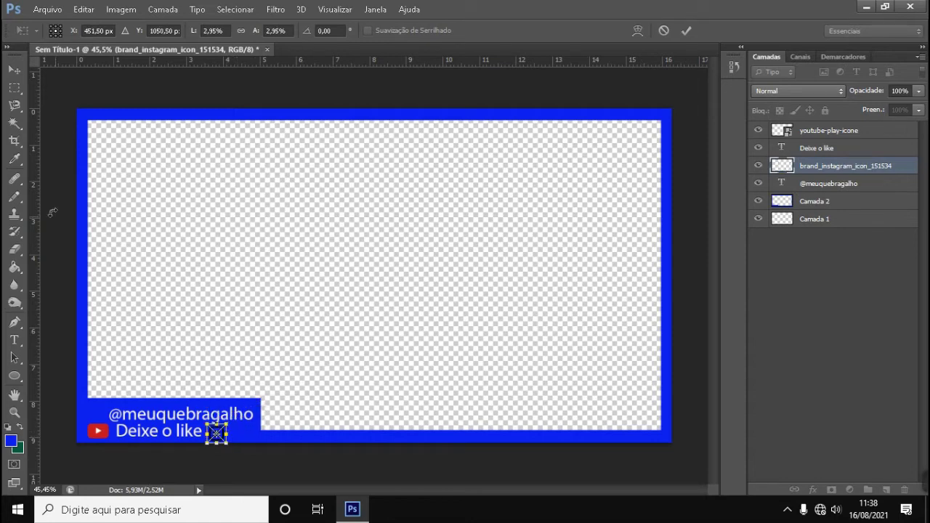
pyautogui.click(14, 69)
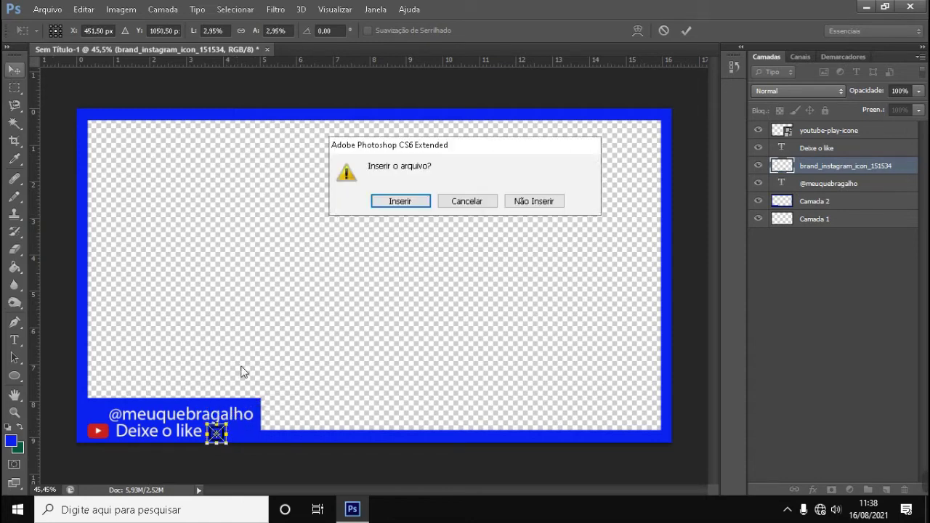
pyautogui.click(383, 205)
pyautogui.moveTo(214, 438); pyautogui.dragTo(91, 417)
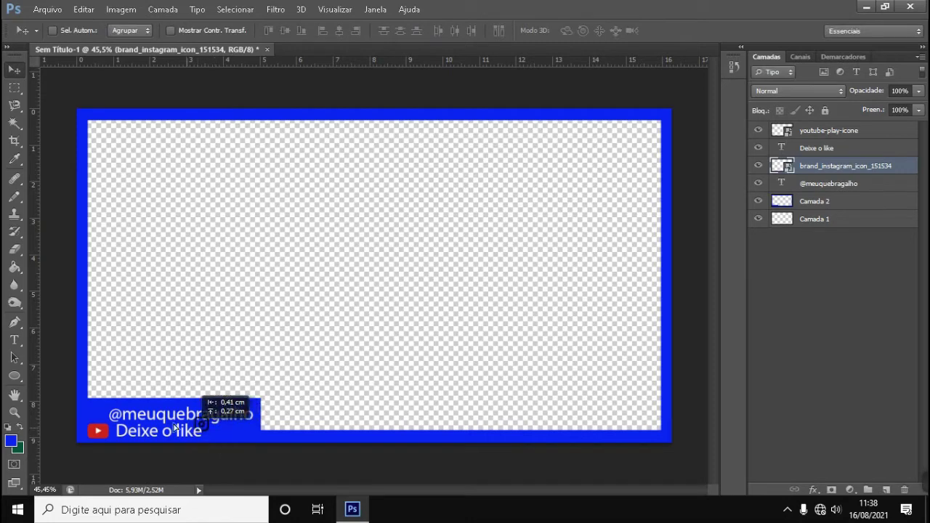
pyautogui.moveTo(91, 417); pyautogui.dragTo(94, 416)
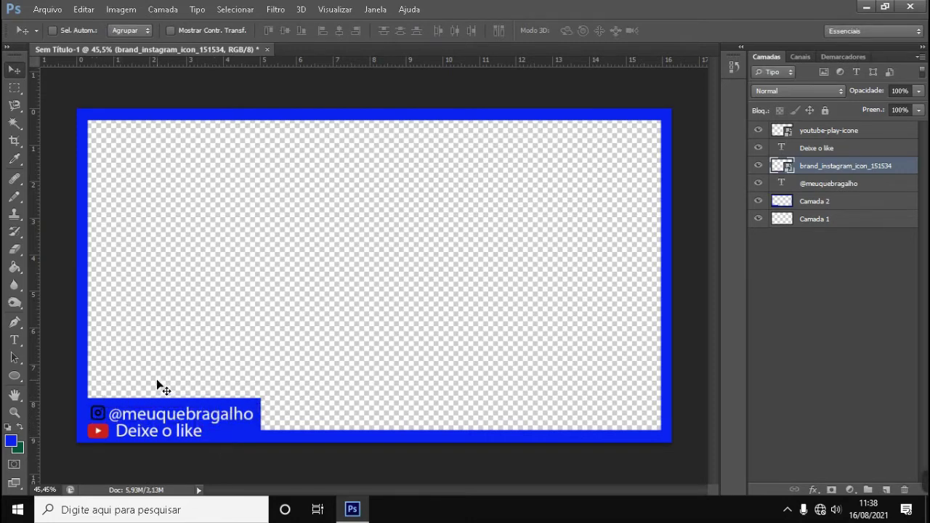
# Step: Resize the Instagram icon again with Free Transform and nudge it into position
pyautogui.hotkey('ctrl', 't')
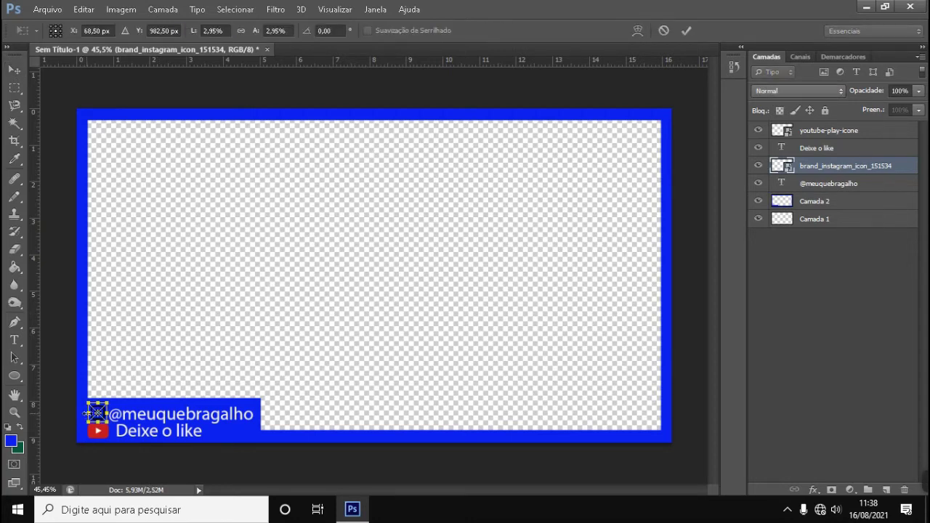
pyautogui.moveTo(87, 414); pyautogui.dragTo(78, 413)
pyautogui.moveTo(79, 412); pyautogui.dragTo(83, 412)
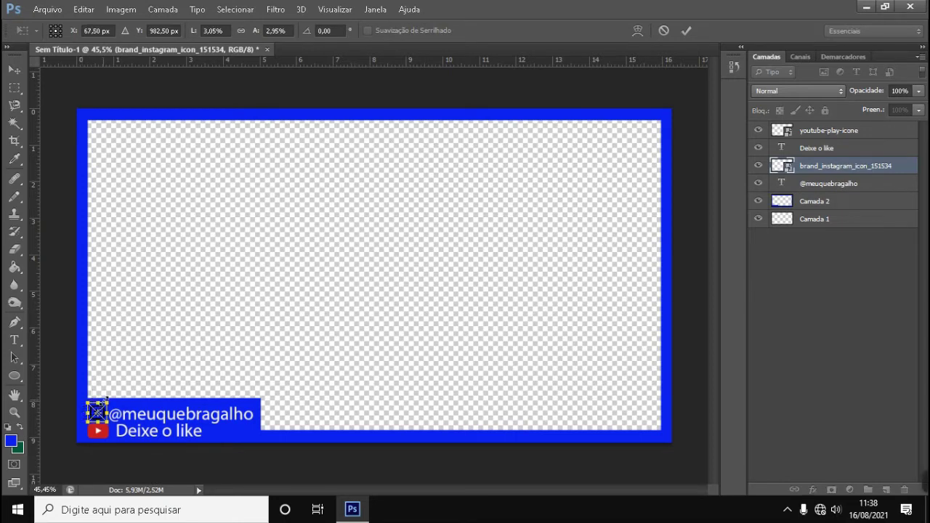
pyautogui.moveTo(111, 399); pyautogui.dragTo(115, 396)
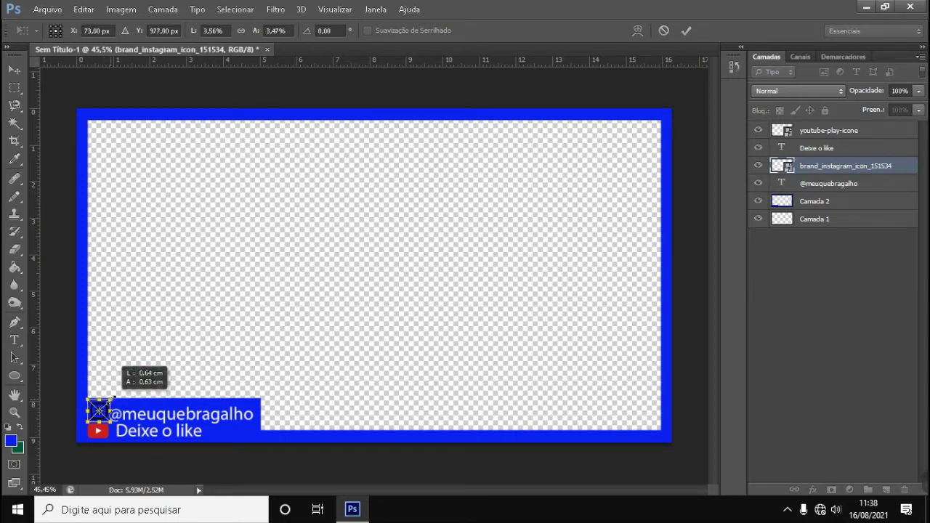
pyautogui.click(12, 69)
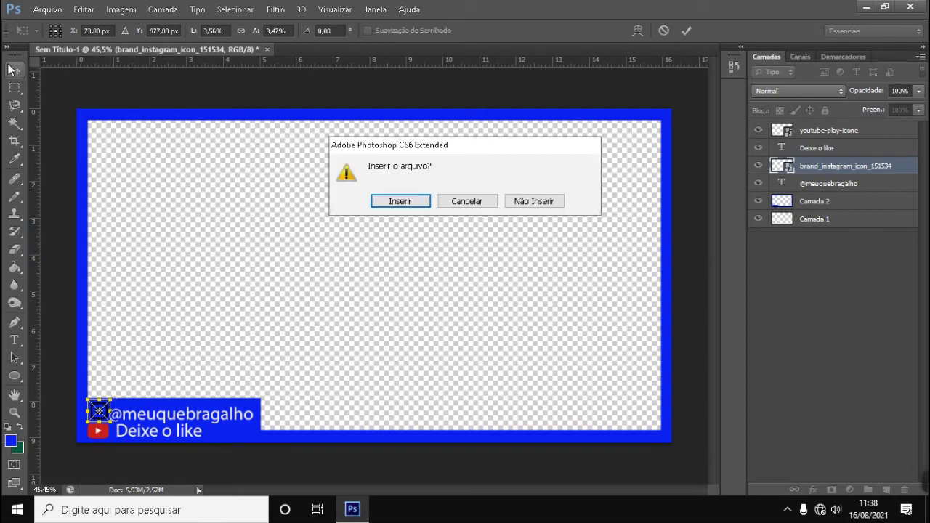
pyautogui.click(414, 201)
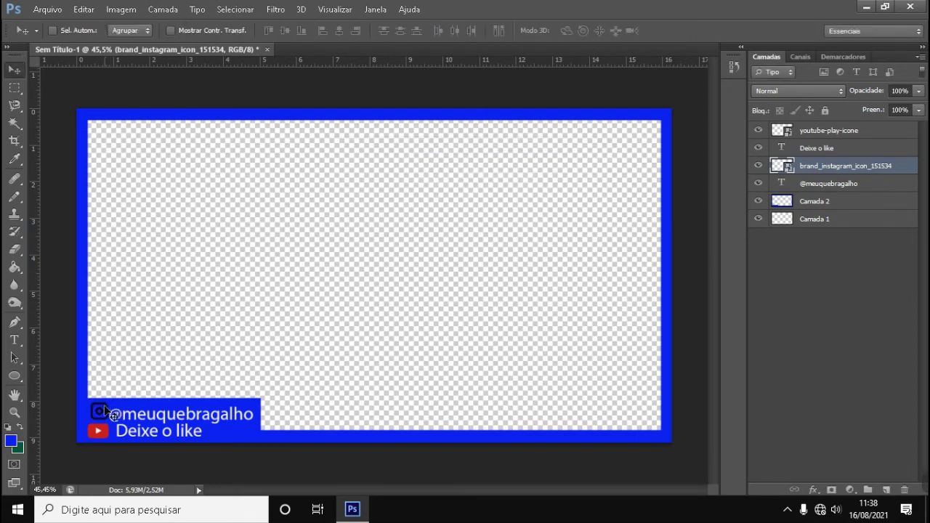
pyautogui.moveTo(103, 409); pyautogui.dragTo(101, 413)
# Step: Nudge the Instagram icon down and line the YouTube icon up with 'Deixe o like'
pyautogui.scroll(1, 110, 402)
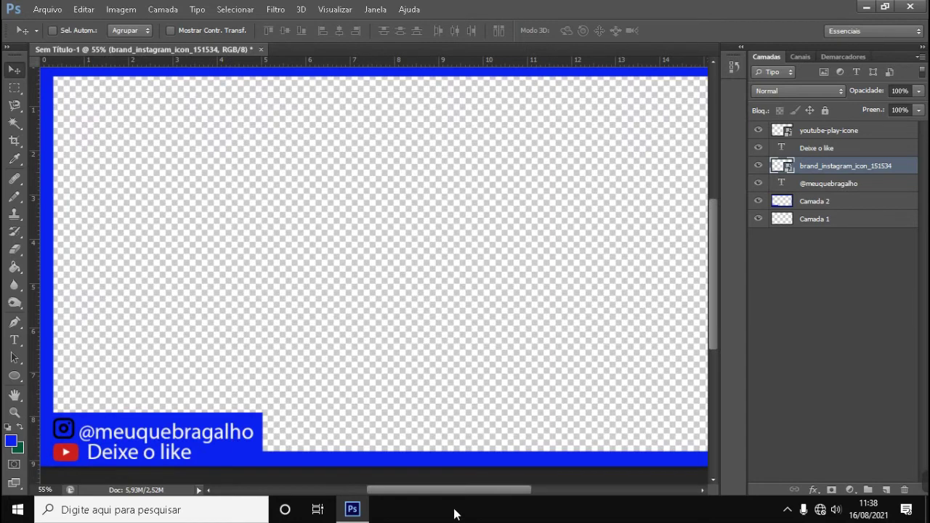
pyautogui.moveTo(464, 492); pyautogui.dragTo(421, 492)
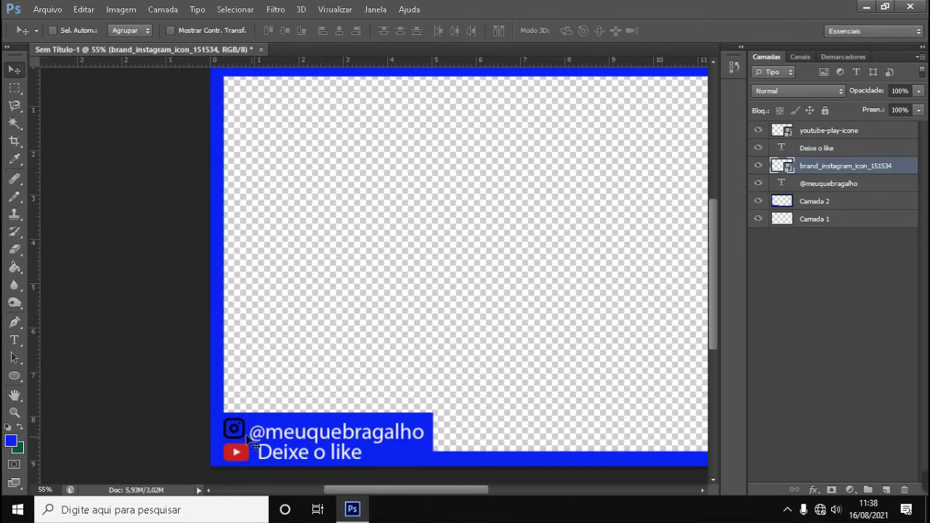
pyautogui.moveTo(239, 433); pyautogui.dragTo(233, 432)
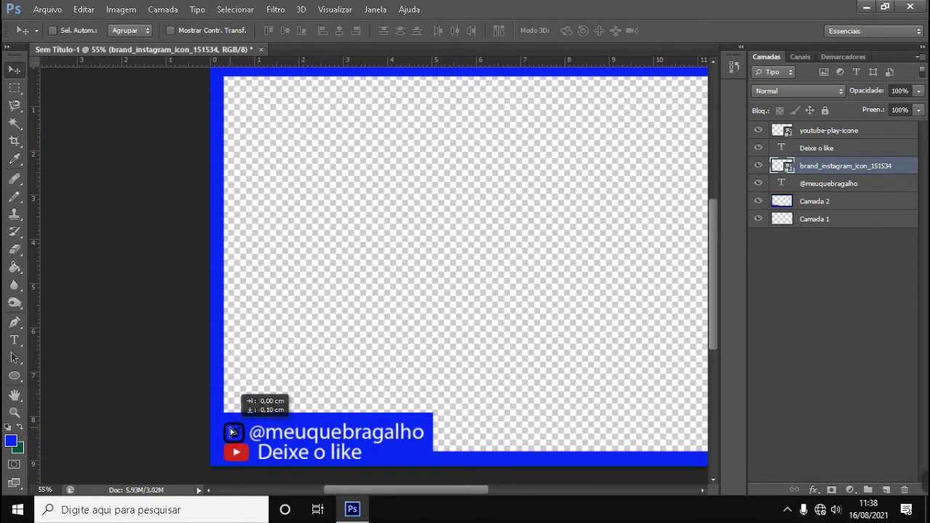
pyautogui.click(801, 134)
pyautogui.moveTo(231, 455); pyautogui.dragTo(230, 459)
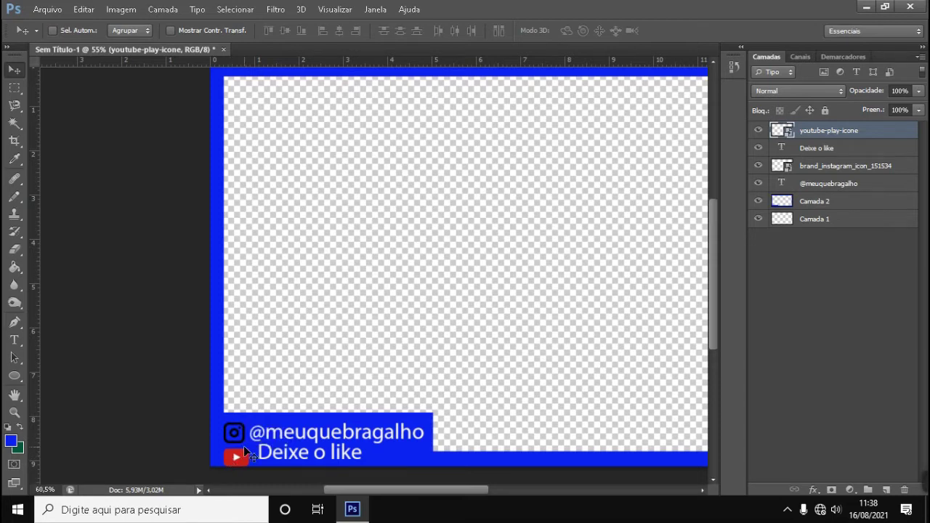
pyautogui.scroll(1, 244, 446)
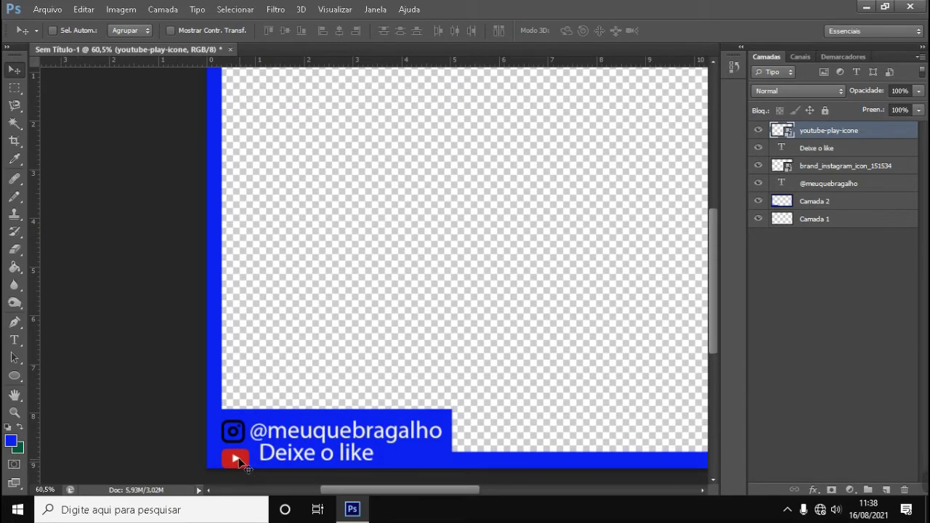
pyautogui.moveTo(239, 459); pyautogui.dragTo(238, 459)
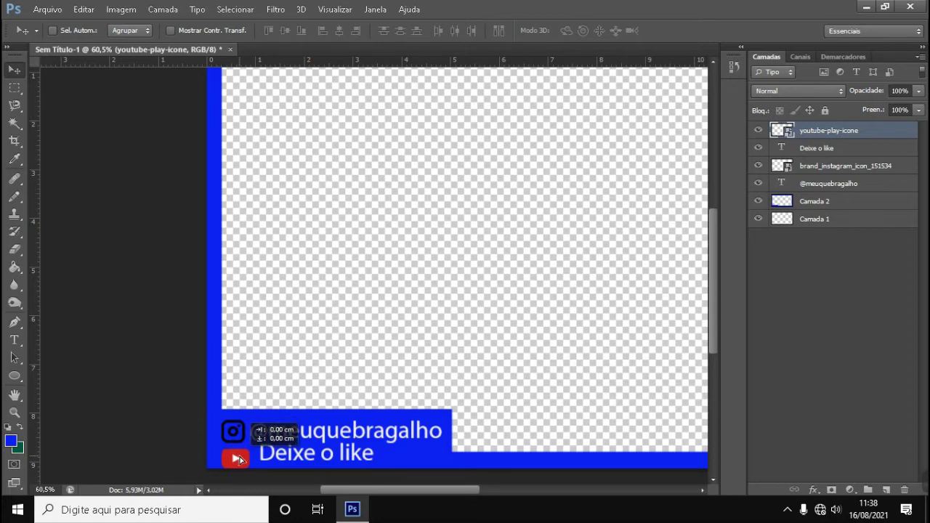
pyautogui.moveTo(240, 461); pyautogui.dragTo(239, 460)
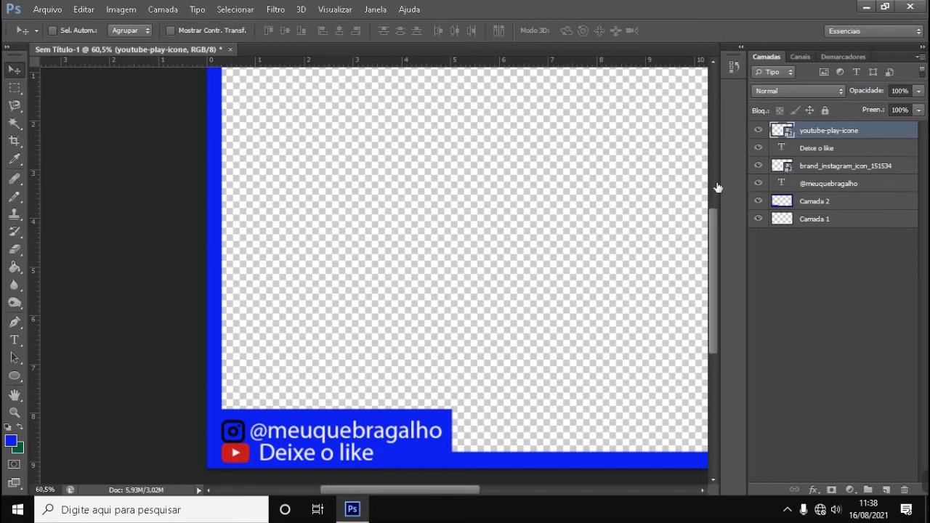
pyautogui.click(783, 166)
pyautogui.moveTo(233, 429); pyautogui.dragTo(231, 424)
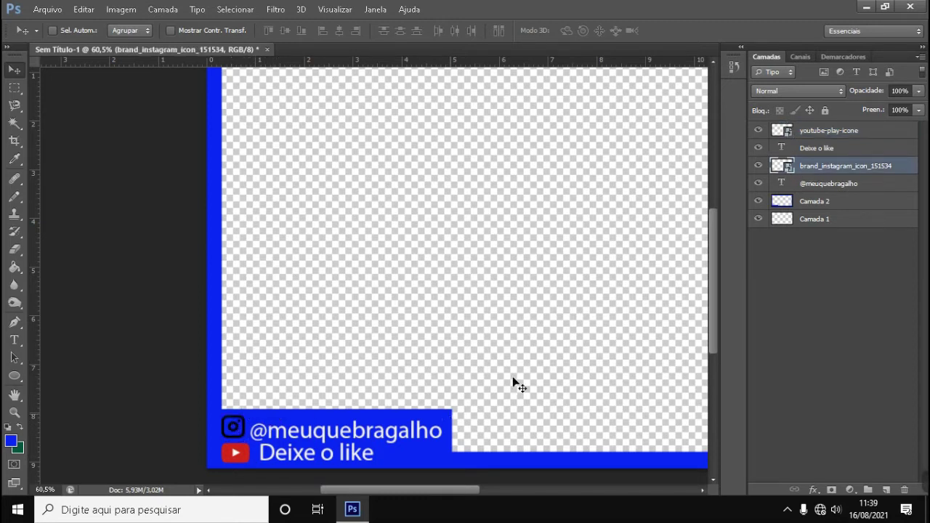
pyautogui.click(823, 186)
pyautogui.moveTo(333, 436); pyautogui.dragTo(319, 426)
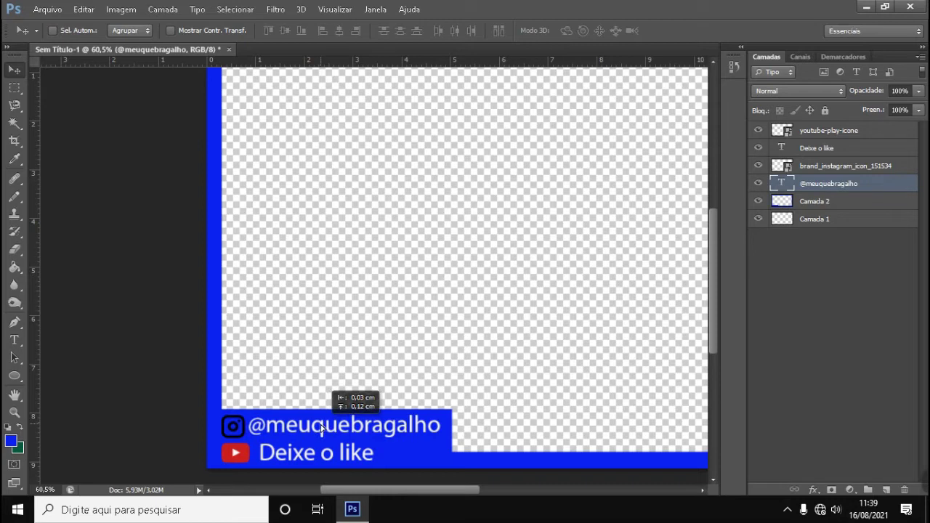
pyautogui.moveTo(319, 426); pyautogui.dragTo(324, 428)
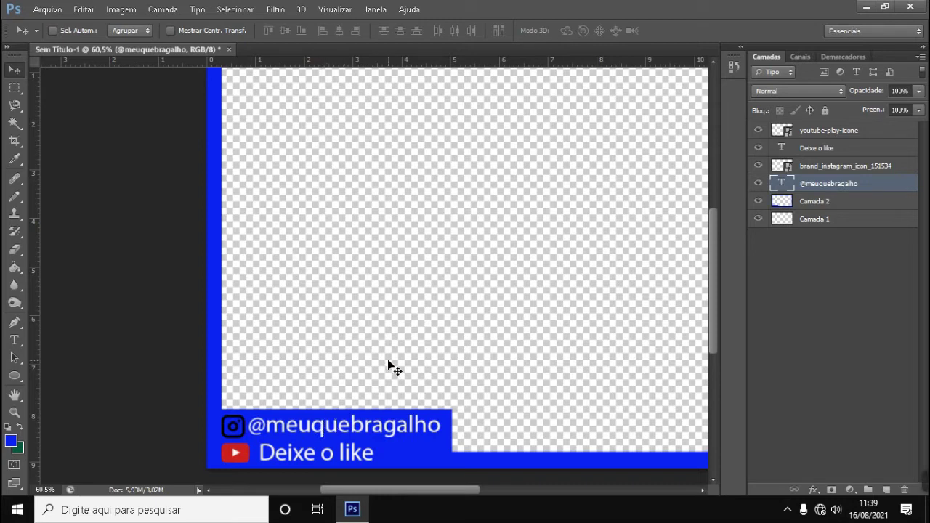
pyautogui.hotkey('ctrl', '-')
pyautogui.scroll(-1, 388, 342)
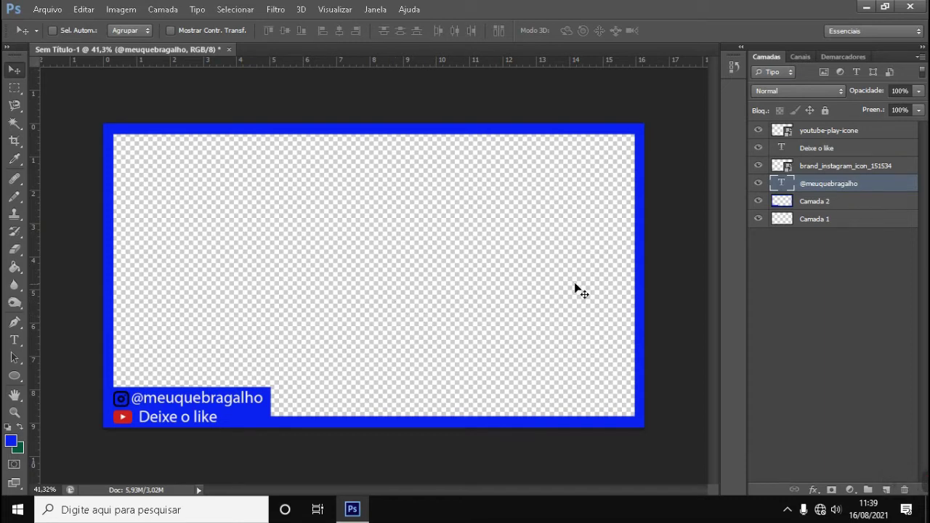
pyautogui.rightClick(820, 185)
pyautogui.click(568, 75)
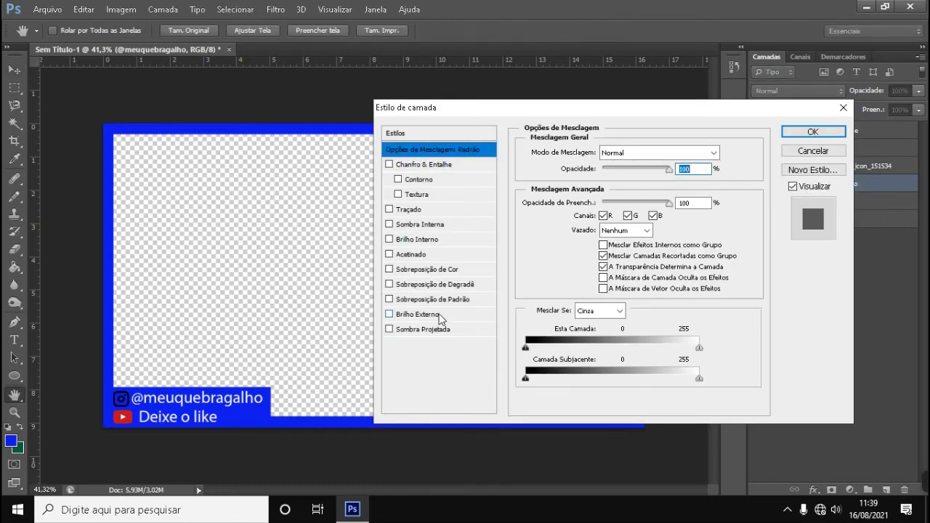
pyautogui.click(390, 285)
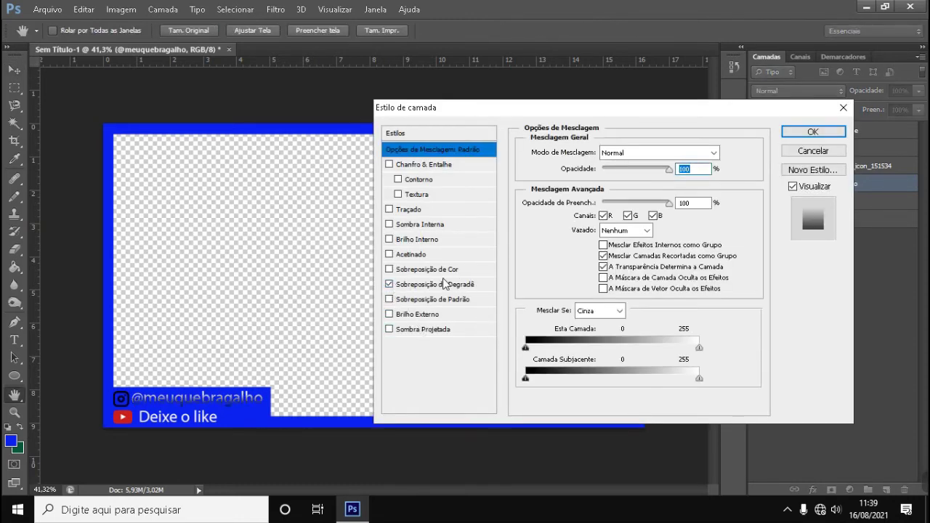
pyautogui.click(390, 284)
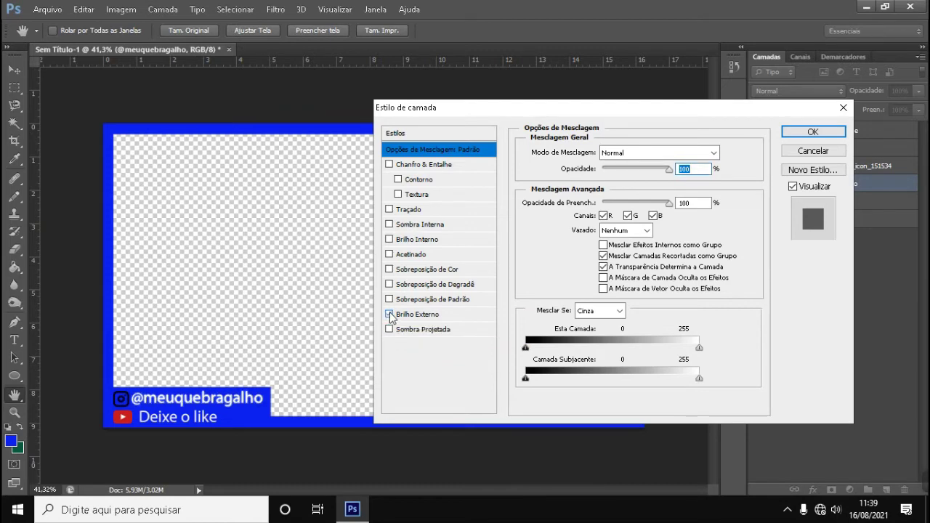
pyautogui.click(814, 138)
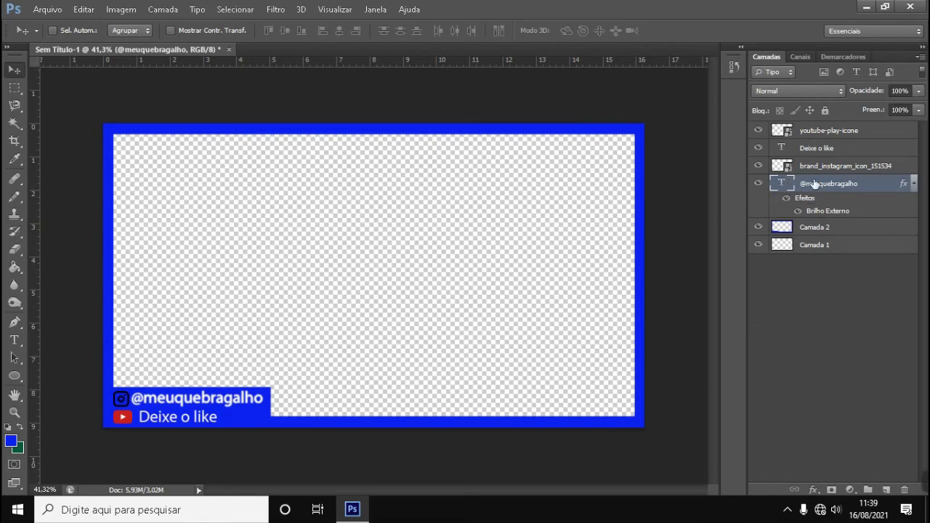
# Step: Add the Brilho Externo outer glow to the 'Deixe o like' text layer
pyautogui.rightClick(816, 150)
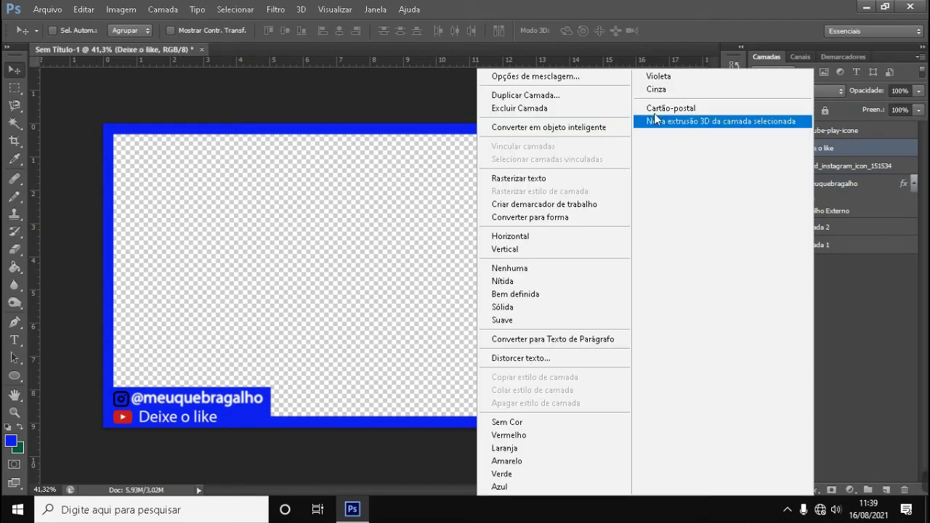
pyautogui.click(565, 80)
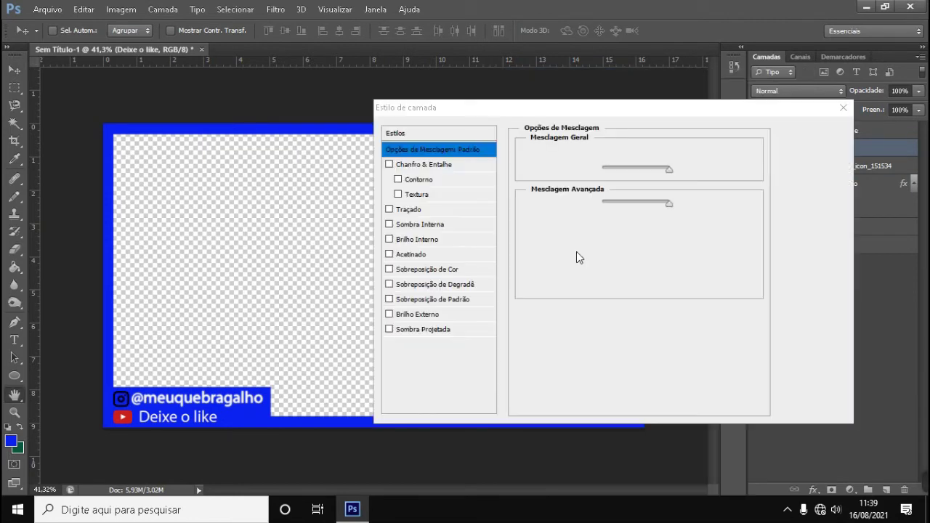
pyautogui.click(390, 314)
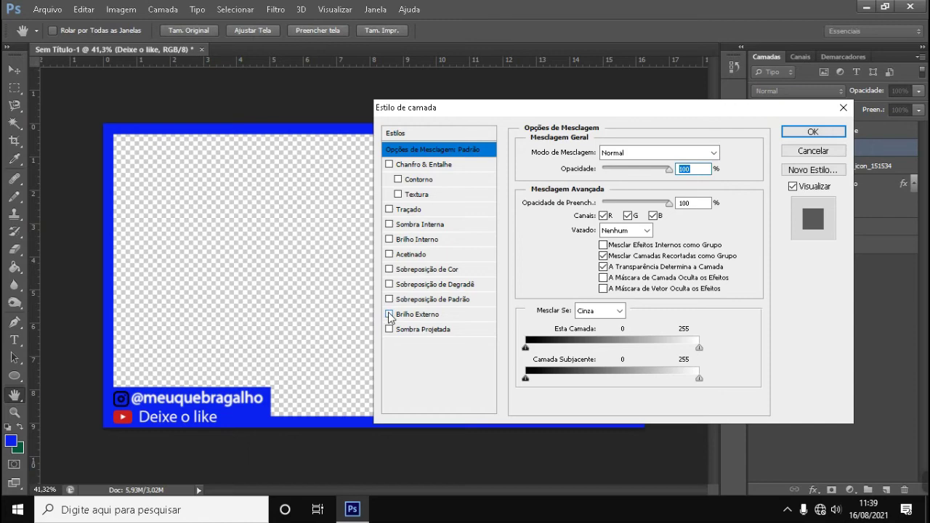
pyautogui.click(797, 136)
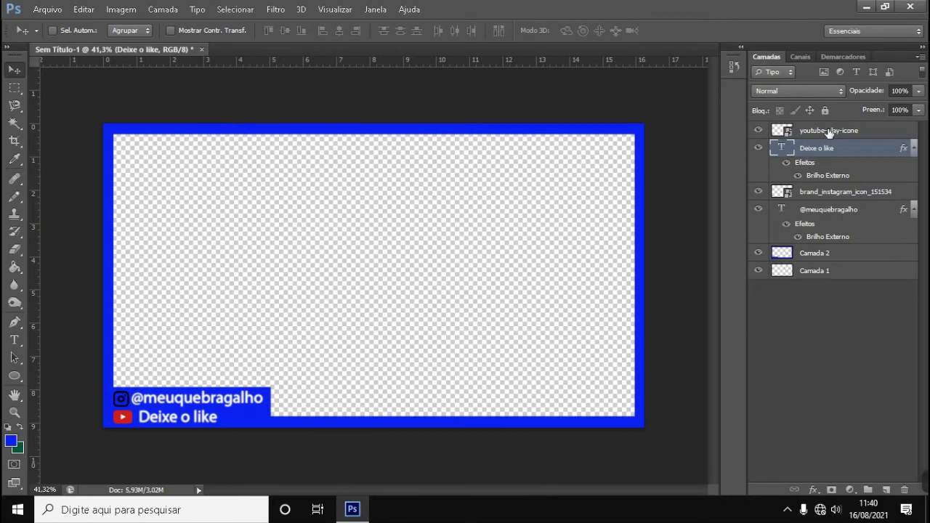
# Step: Give the youtube-play-icone layer a Sombra Projetada drop shadow after trying other effects
pyautogui.rightClick(828, 130)
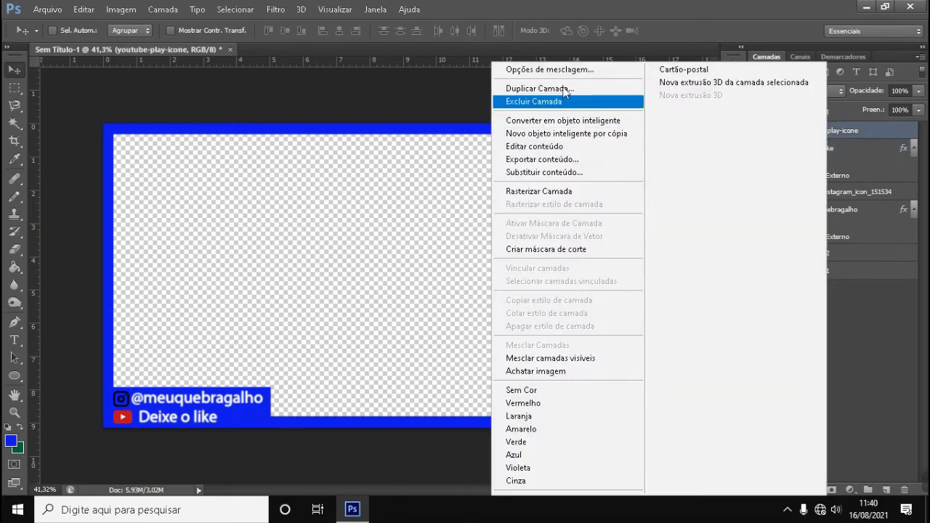
pyautogui.click(548, 70)
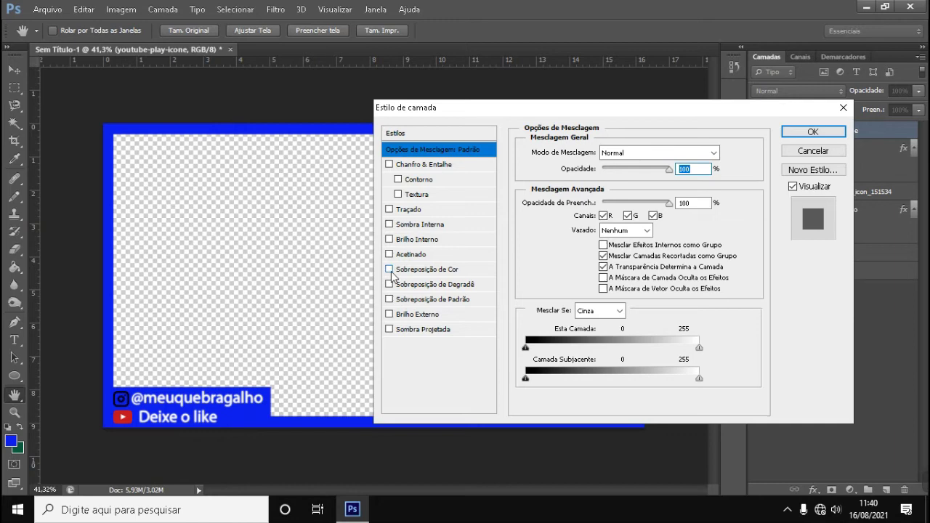
pyautogui.click(390, 225)
pyautogui.click(391, 225)
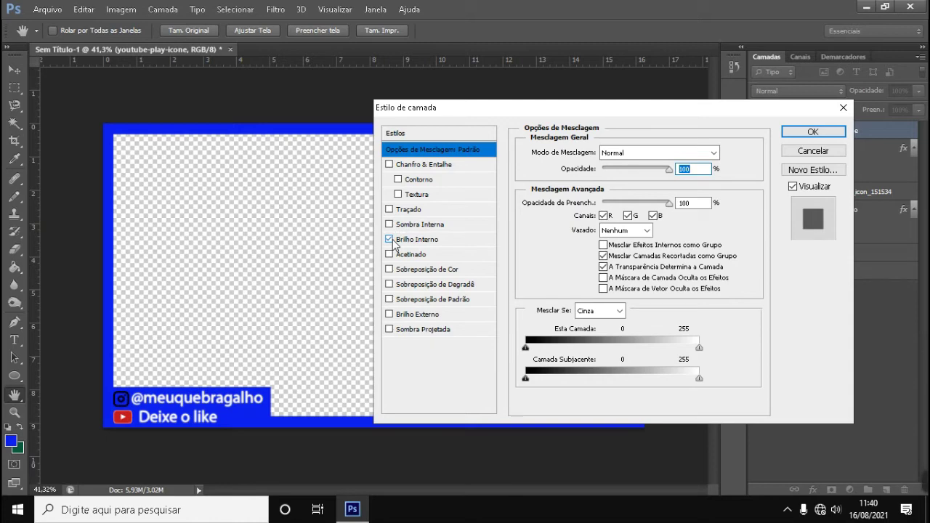
pyautogui.click(390, 240)
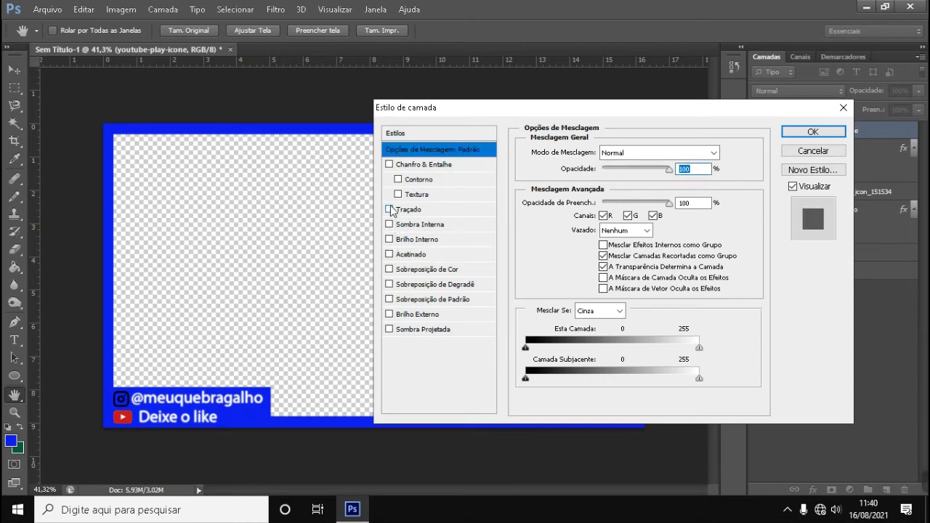
pyautogui.click(398, 196)
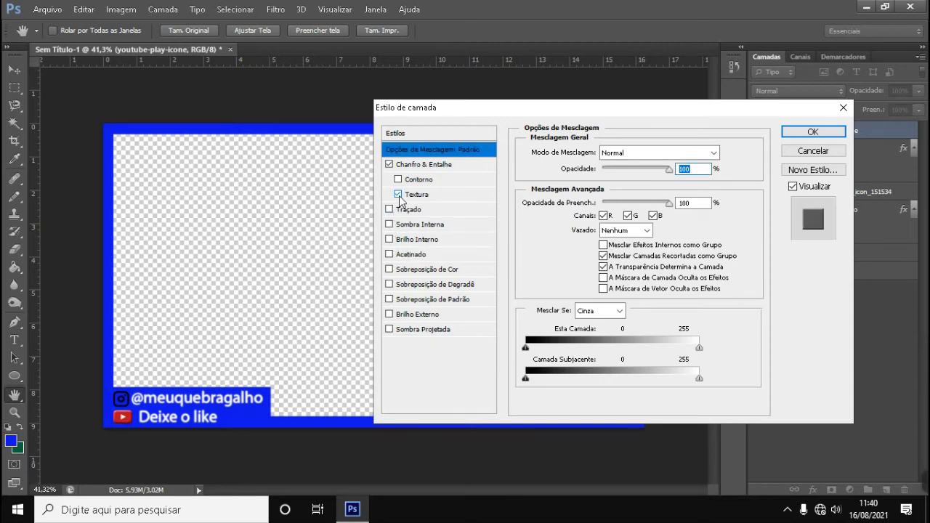
pyautogui.click(399, 195)
pyautogui.click(388, 165)
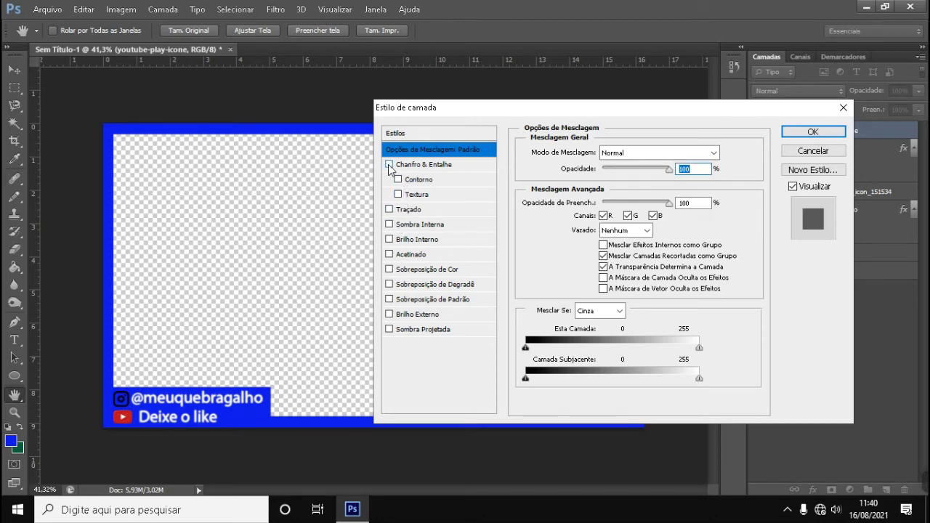
pyautogui.click(390, 330)
pyautogui.press('v')
pyautogui.click(794, 131)
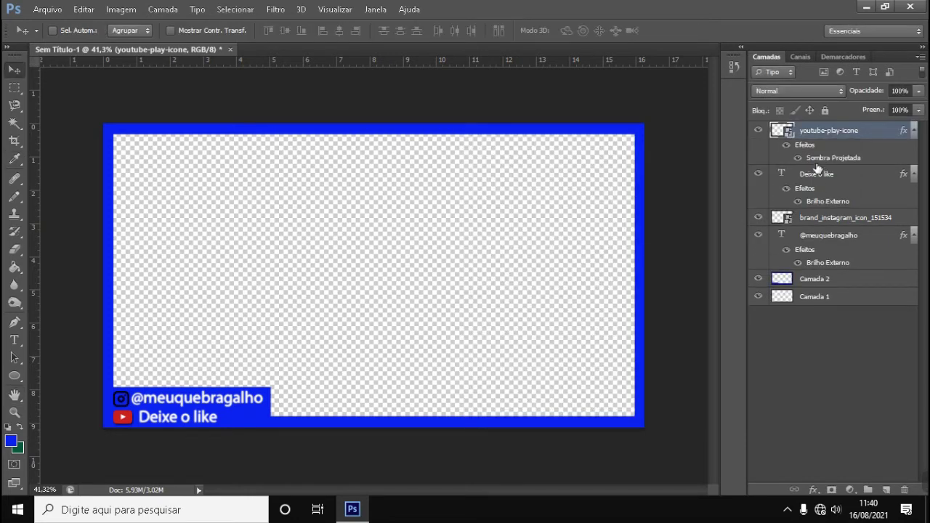
# Step: Add a Sombra Projetada drop shadow to the brand_instagram_icon_151534 layer
pyautogui.rightClick(812, 217)
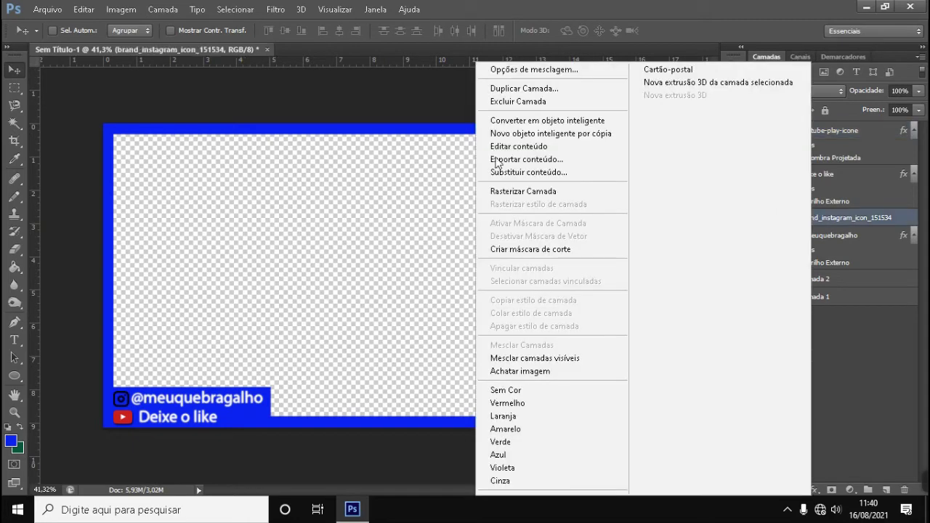
pyautogui.click(500, 71)
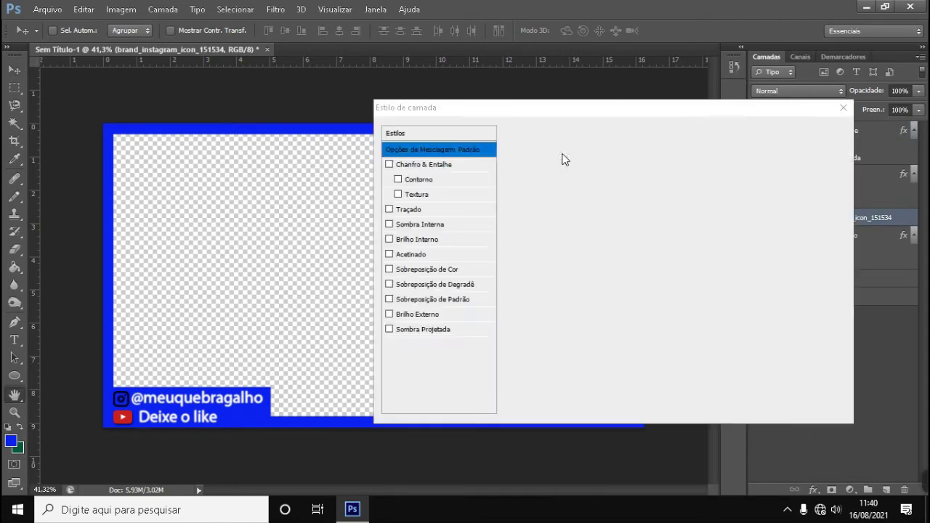
pyautogui.click(390, 329)
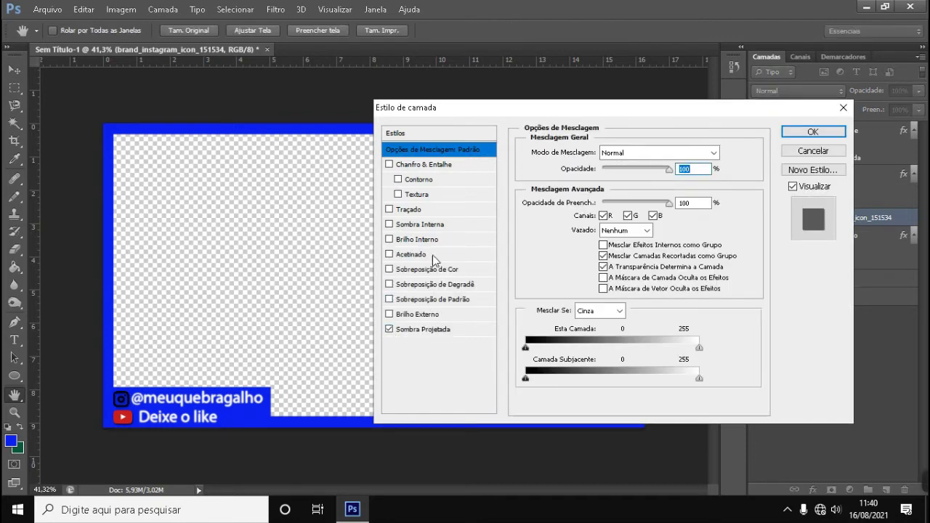
pyautogui.click(811, 131)
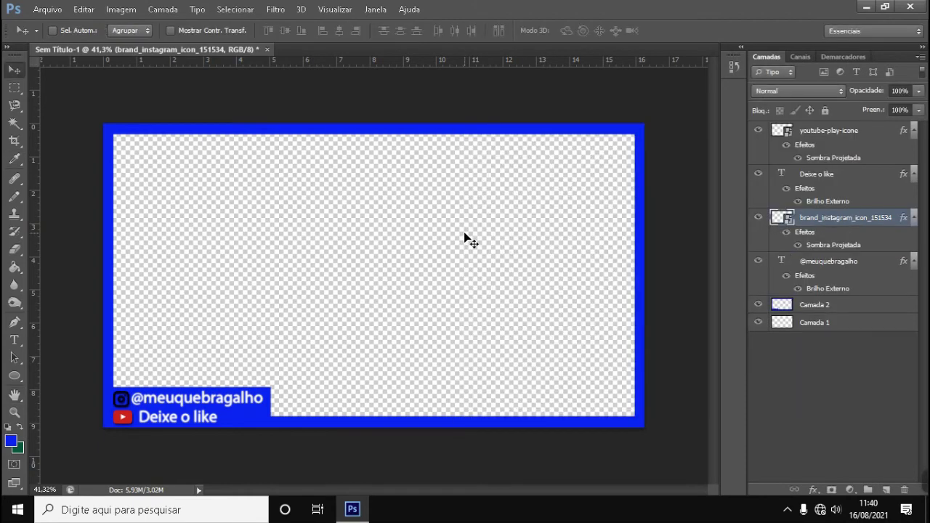
# Step: Add a Sombra Projetada drop shadow to the border layer Camada 2
pyautogui.rightClick(807, 305)
pyautogui.click(598, 76)
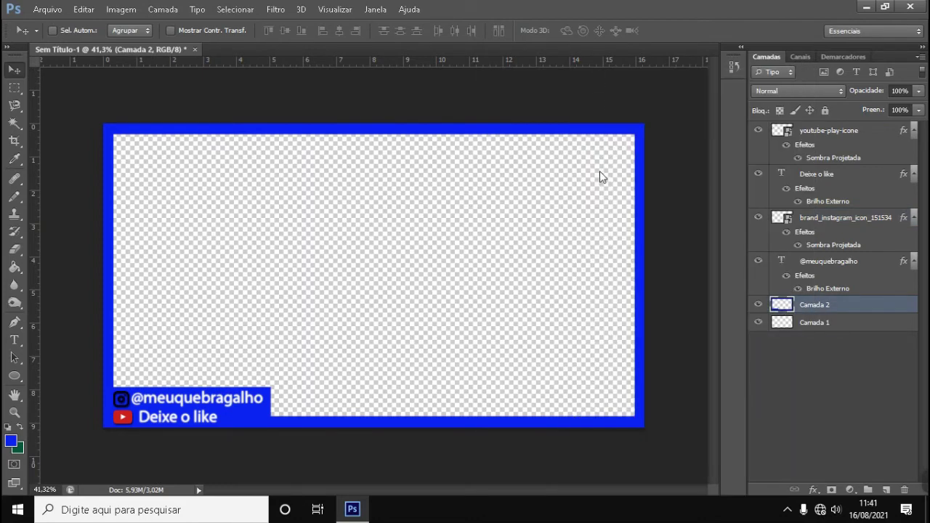
pyautogui.press('h')
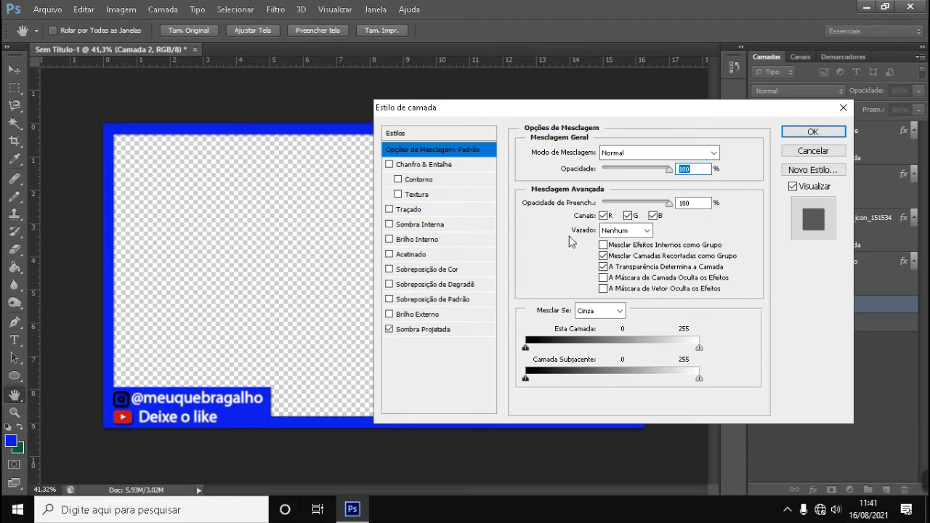
pyautogui.click(814, 132)
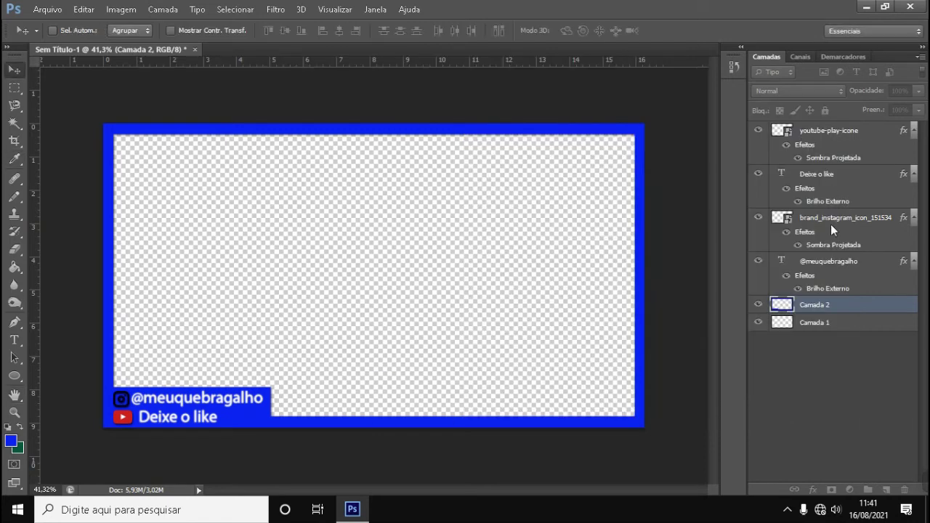
# Step: Add a Sobreposição de Degradê gradient overlay to Camada 2
pyautogui.rightClick(818, 306)
pyautogui.click(539, 77)
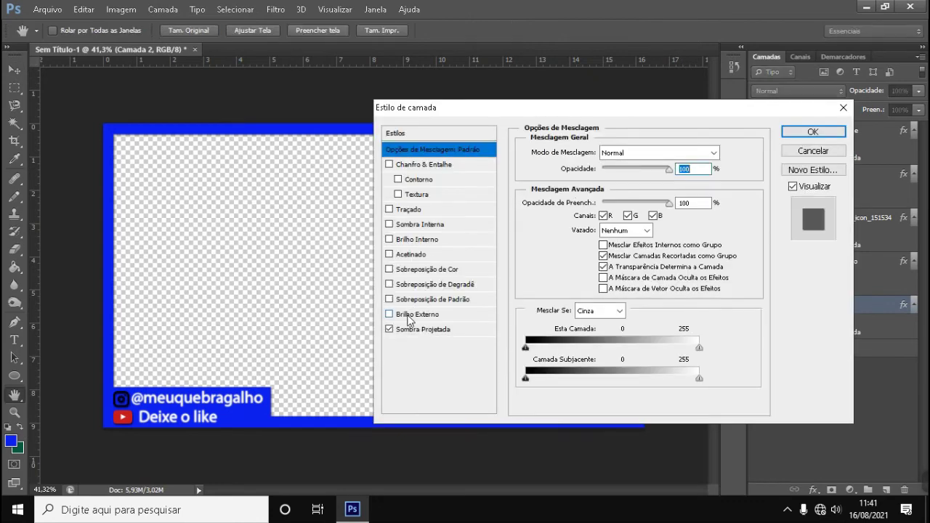
pyautogui.click(390, 285)
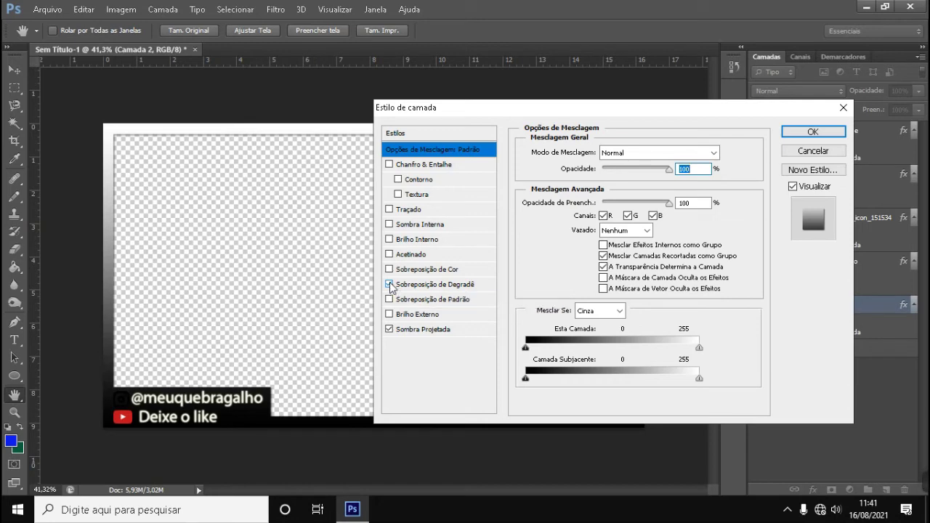
pyautogui.click(801, 137)
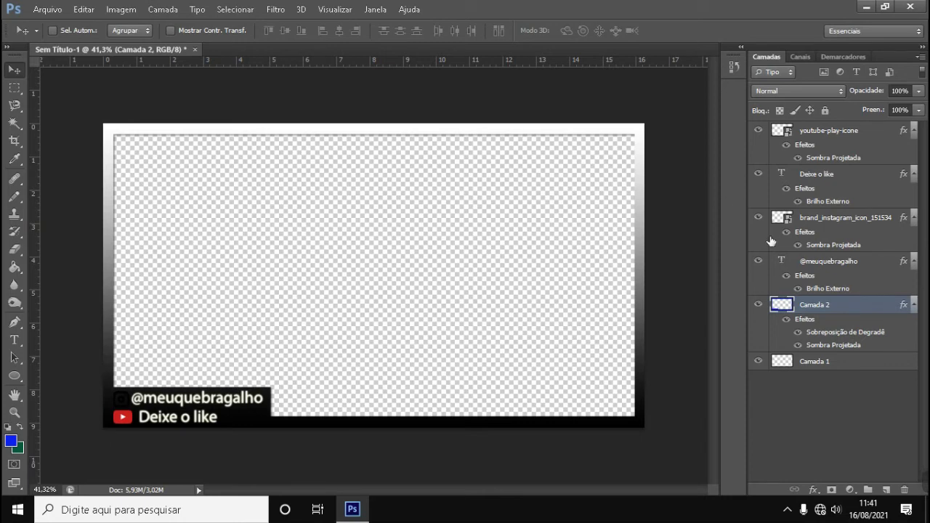
pyautogui.doubleClick(833, 333)
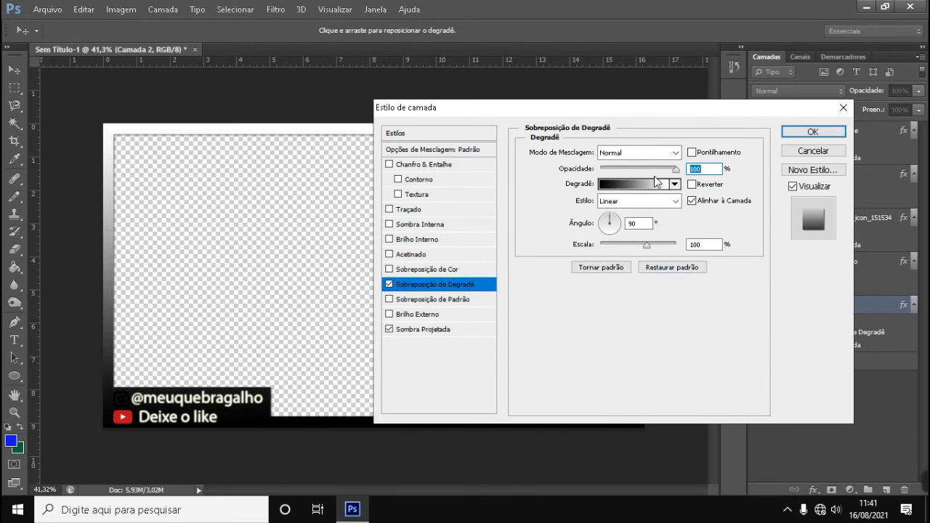
# Step: Select the gradient's black left stop and try green and blue shades for it
pyautogui.click(641, 186)
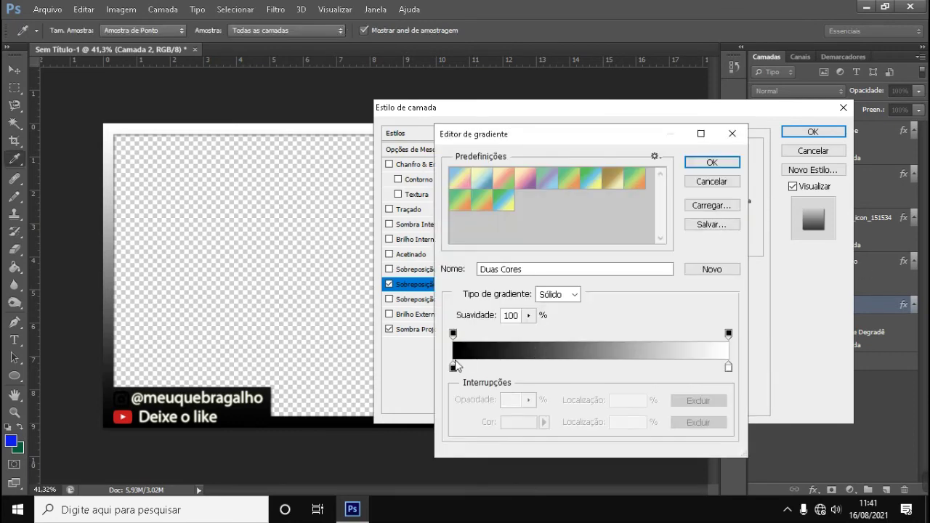
pyautogui.click(453, 367)
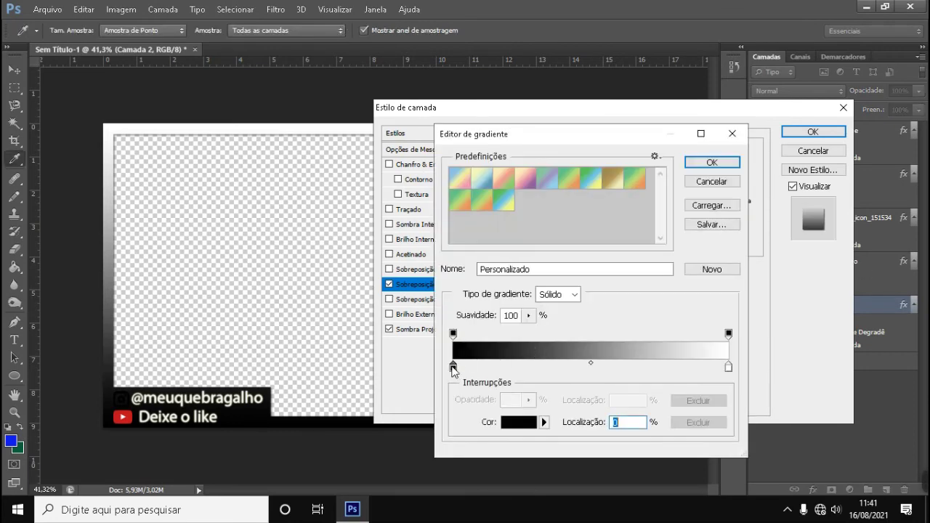
pyautogui.click(545, 422)
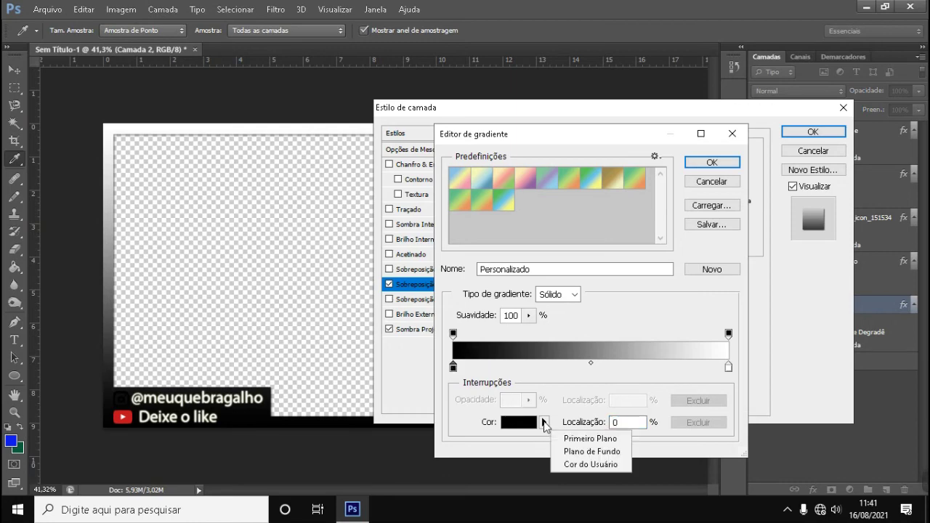
pyautogui.click(522, 428)
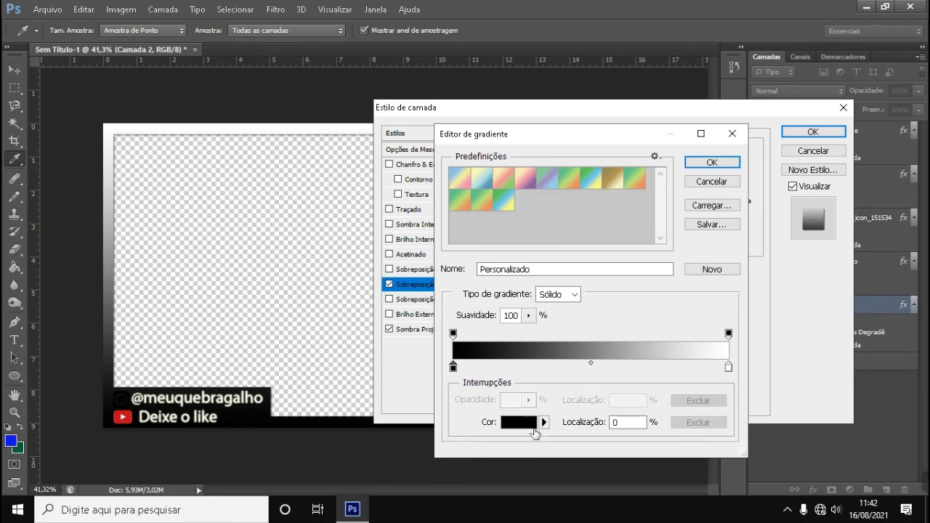
pyautogui.click(523, 424)
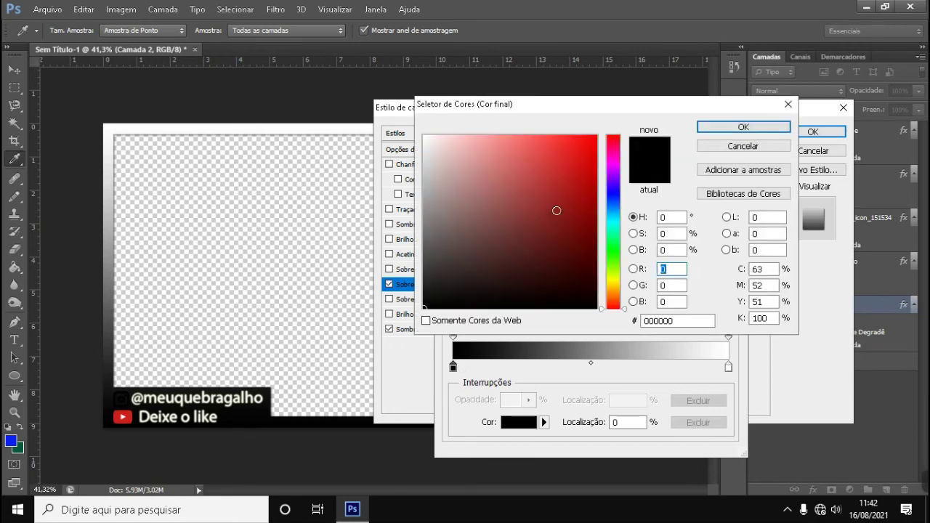
pyautogui.click(614, 251)
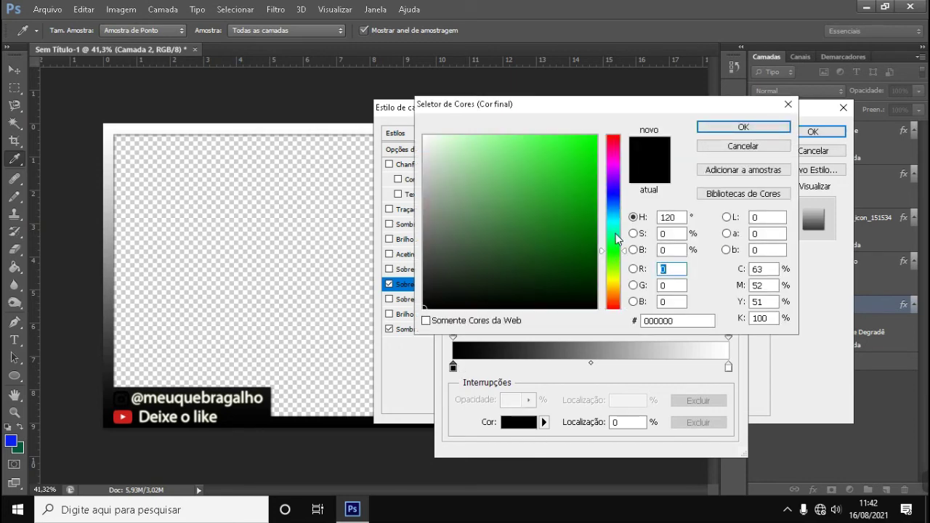
pyautogui.click(594, 240)
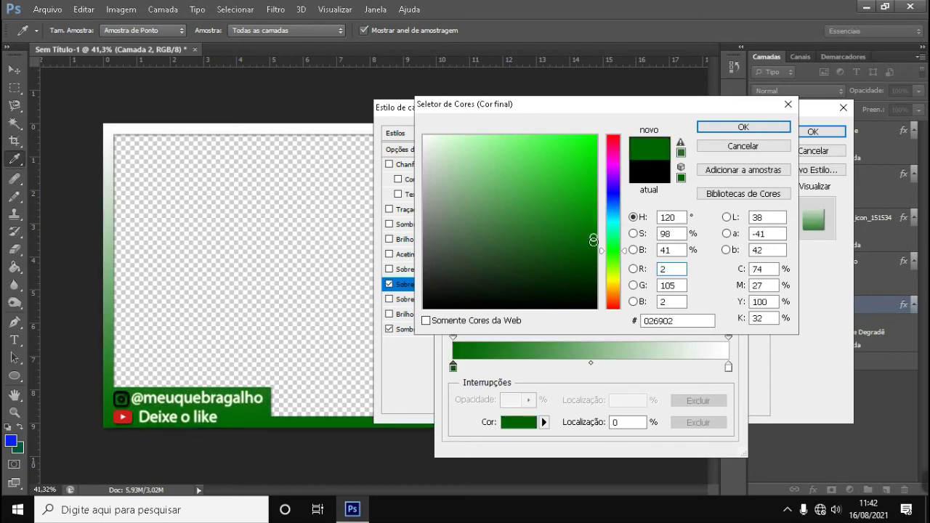
pyautogui.click(586, 243)
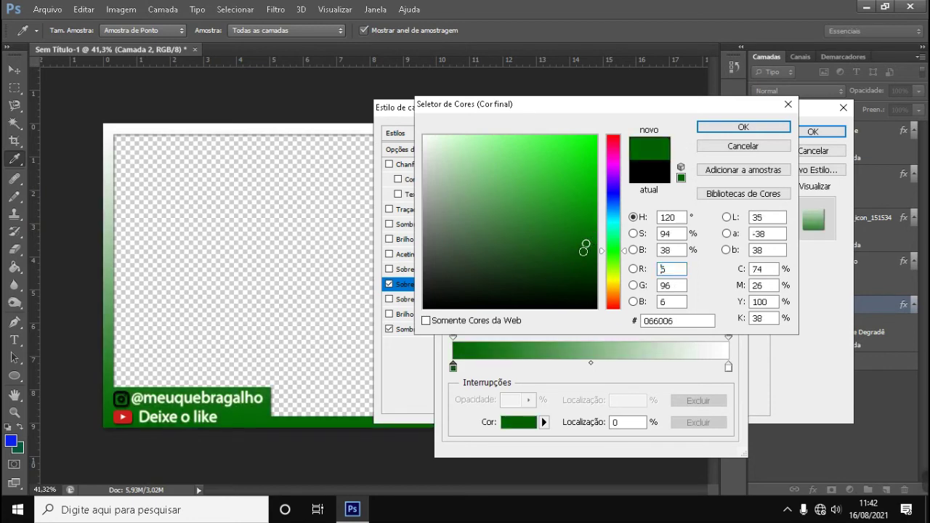
pyautogui.click(594, 174)
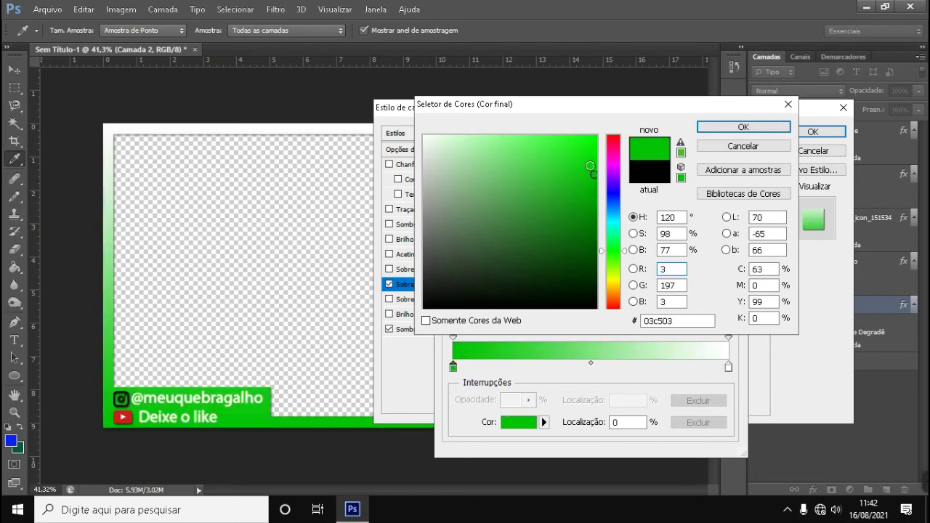
pyautogui.click(591, 138)
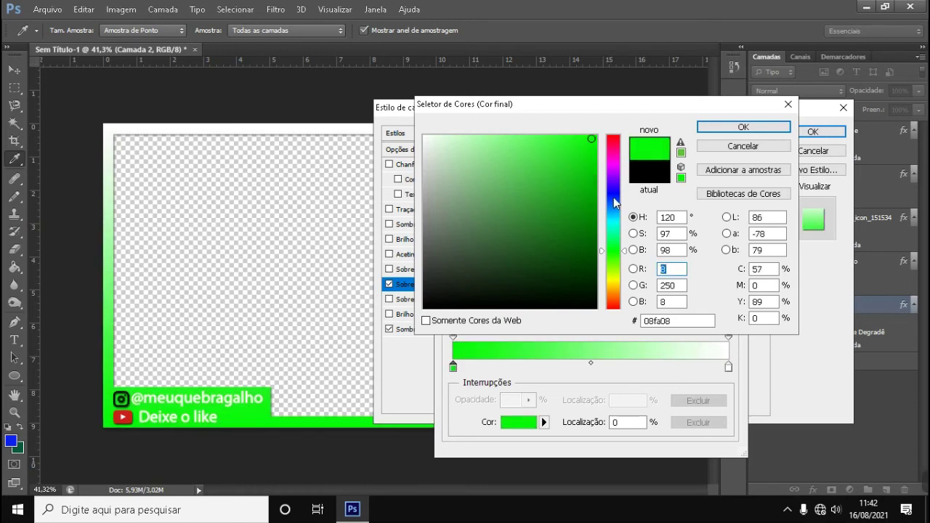
pyautogui.click(614, 197)
pyautogui.click(592, 219)
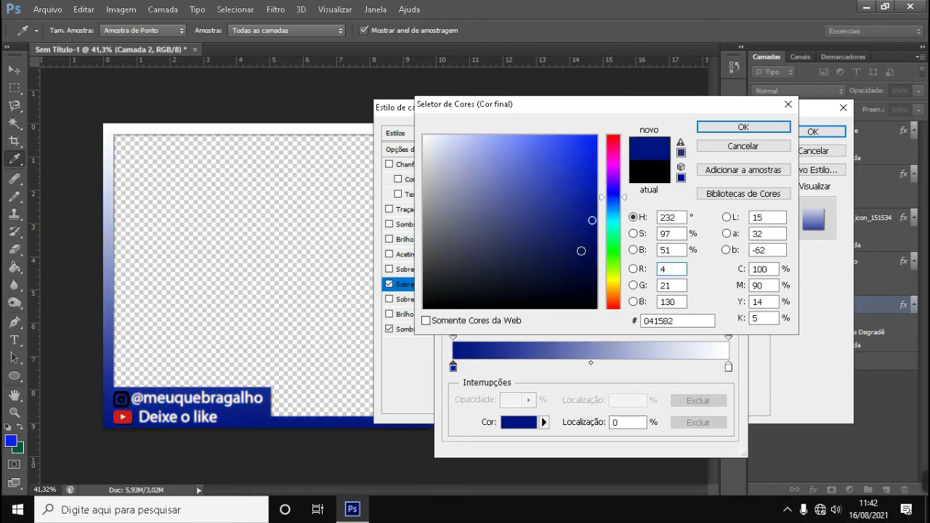
pyautogui.click(586, 247)
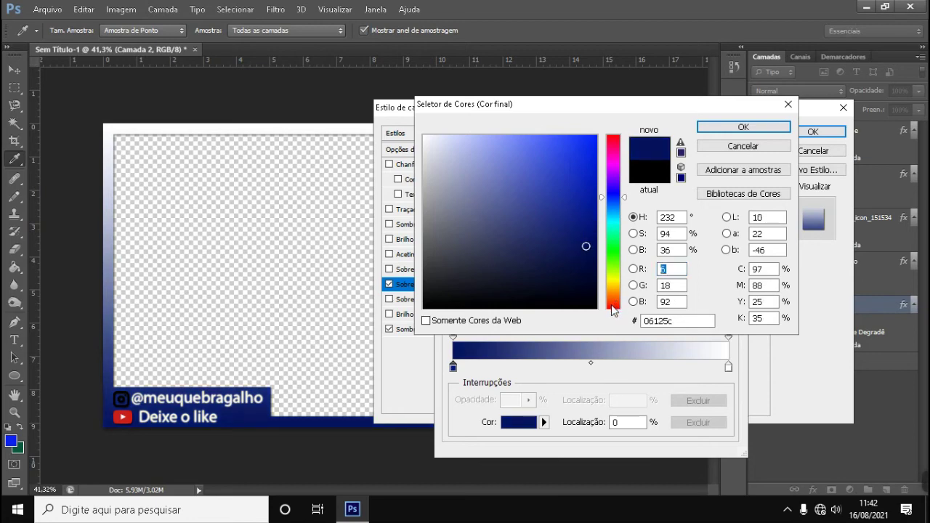
# Step: Set the left gradient stop to the brighter purple 890184
pyautogui.click(614, 305)
pyautogui.moveTo(584, 223); pyautogui.dragTo(591, 151)
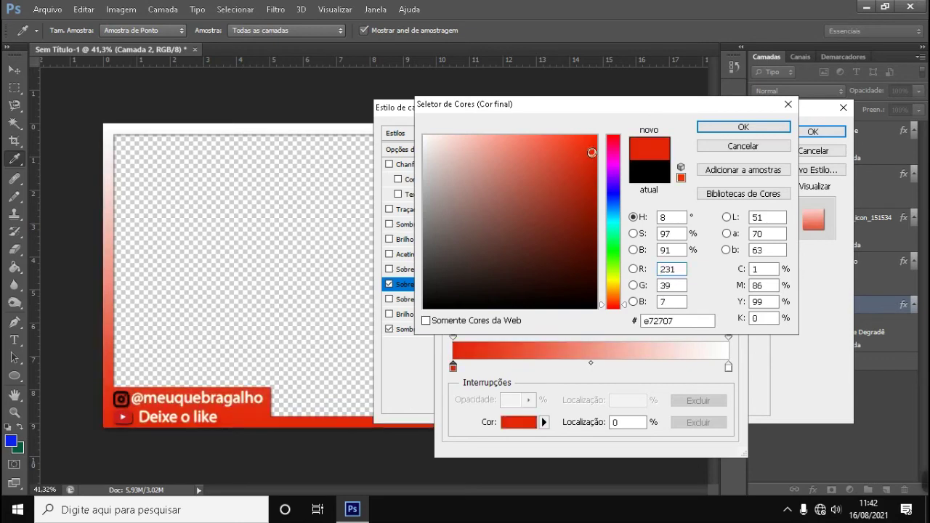
pyautogui.click(589, 244)
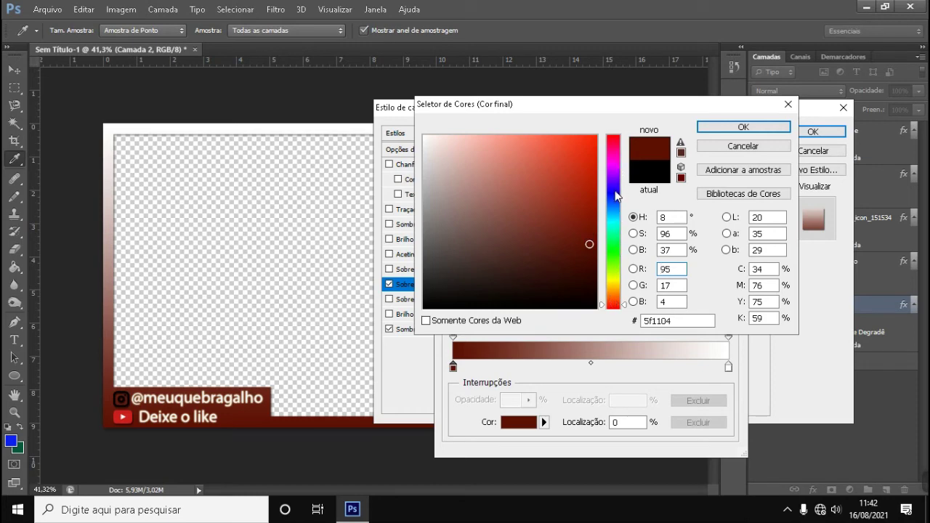
pyautogui.click(617, 163)
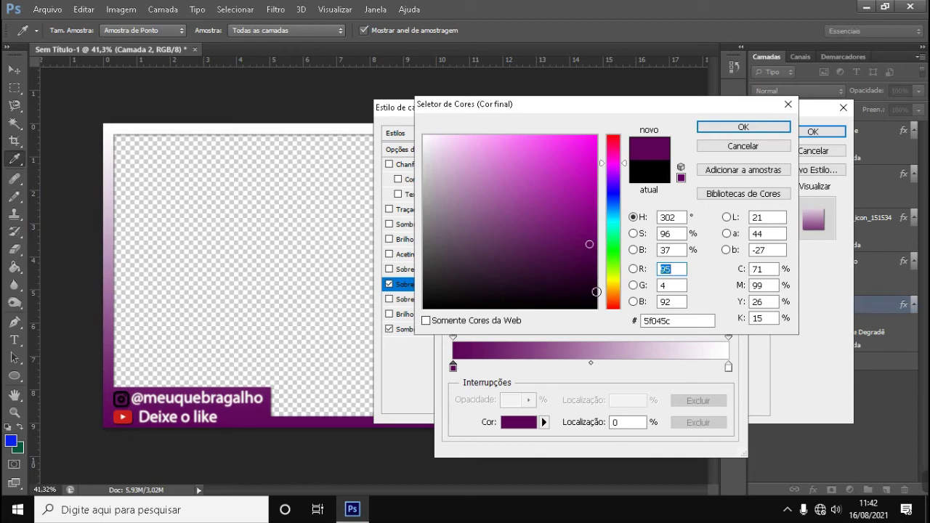
pyautogui.click(593, 261)
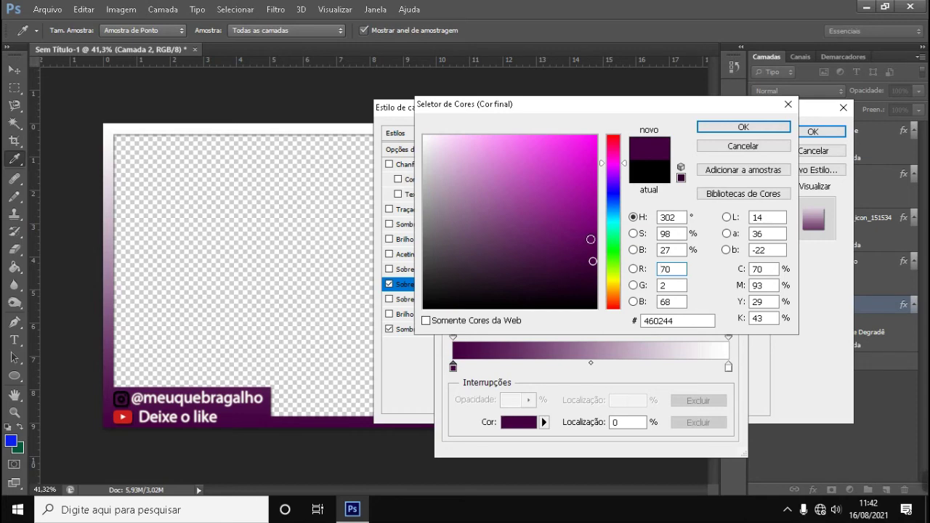
pyautogui.click(596, 216)
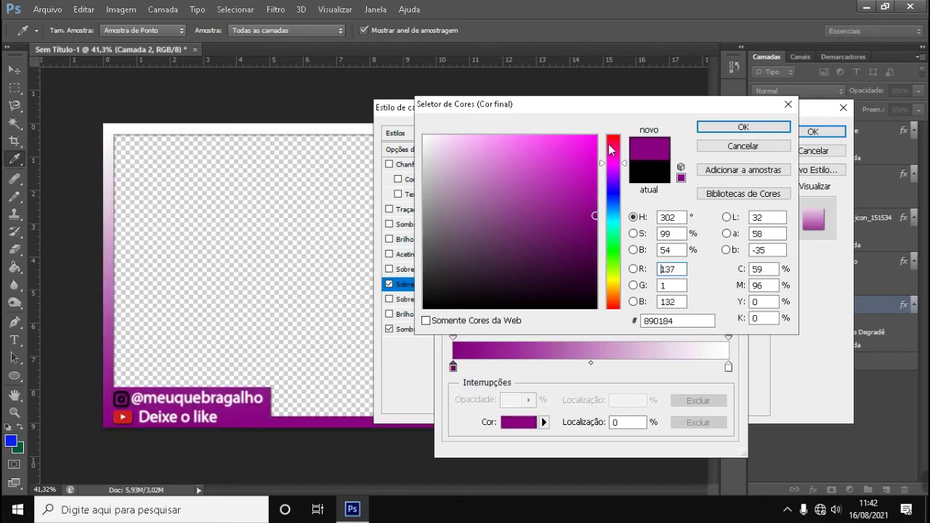
pyautogui.click(734, 131)
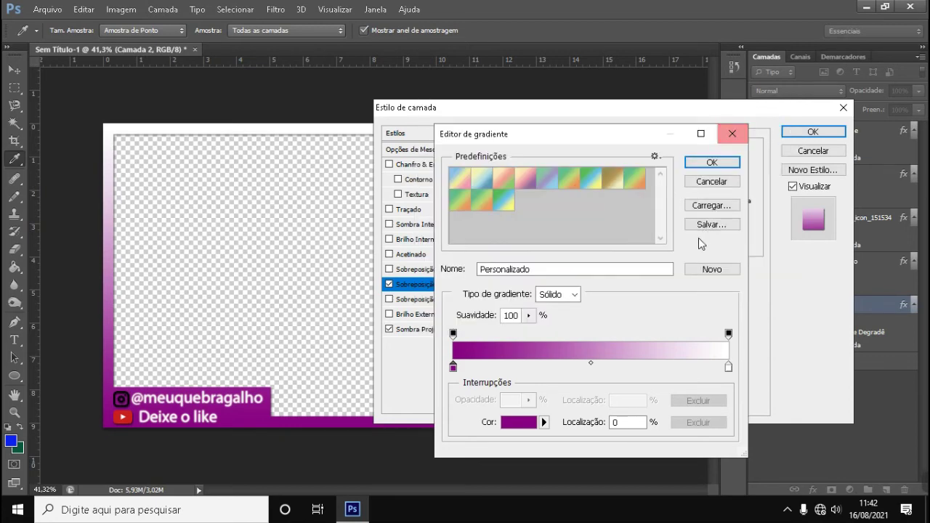
# Step: Set the right gradient stop to near-white fcfafa and confirm all the dialogs
pyautogui.click(728, 368)
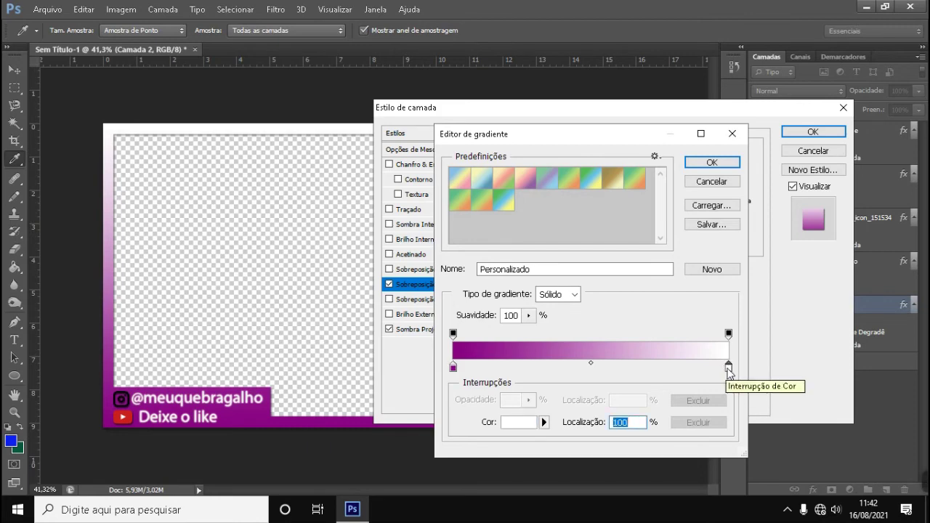
pyautogui.click(525, 422)
pyautogui.click(452, 184)
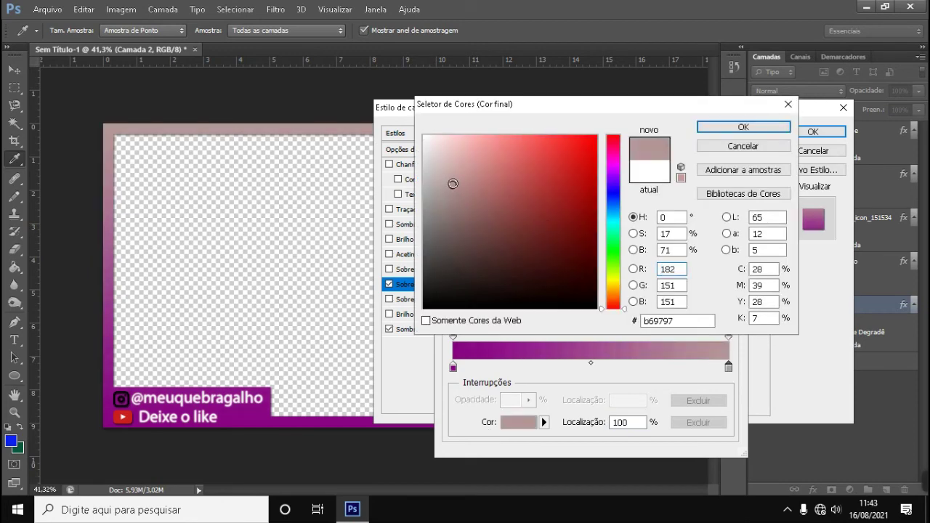
pyautogui.click(532, 163)
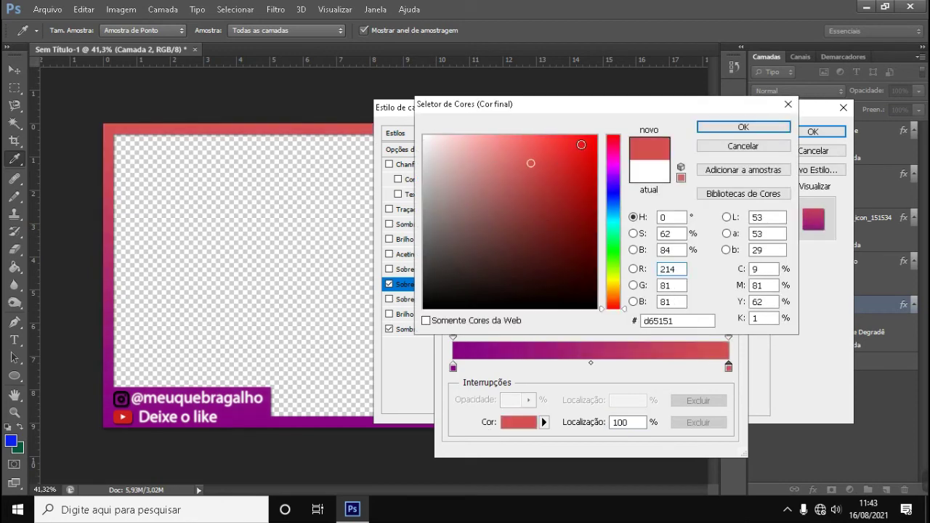
pyautogui.click(593, 182)
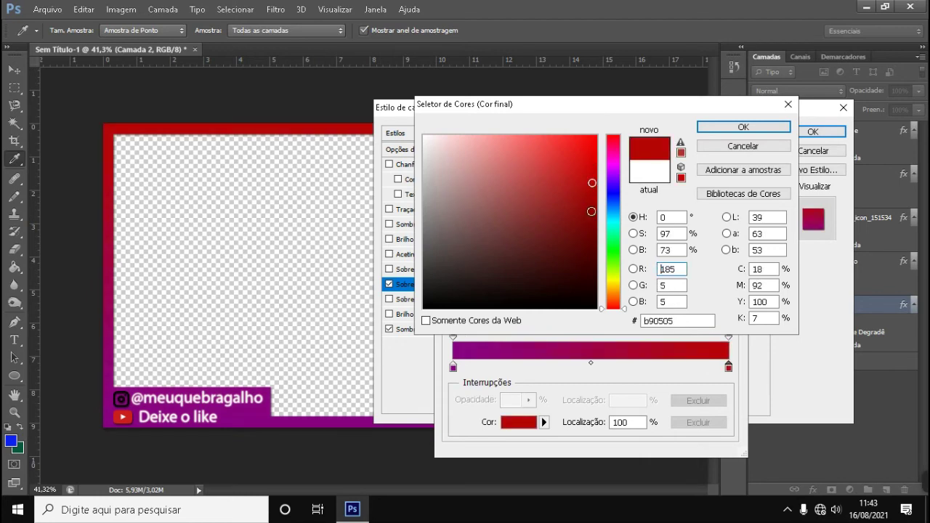
pyautogui.click(587, 253)
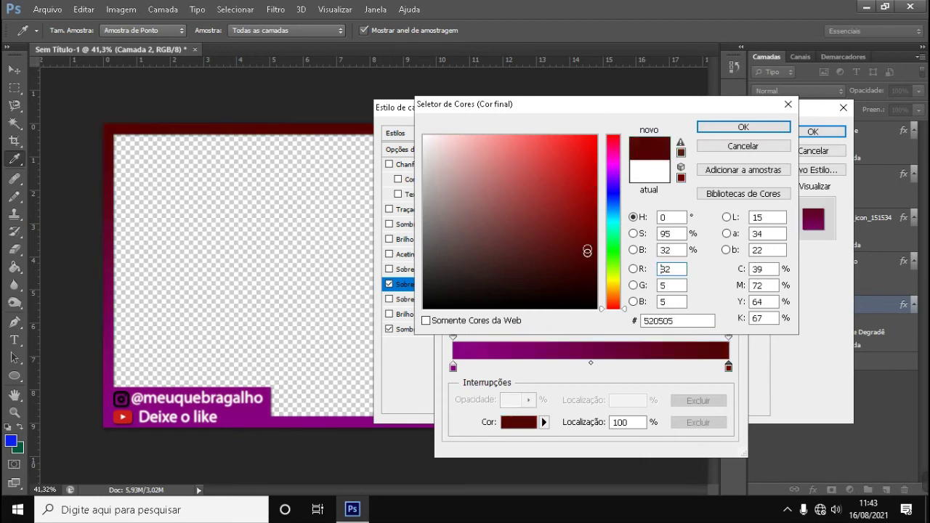
pyautogui.click(434, 150)
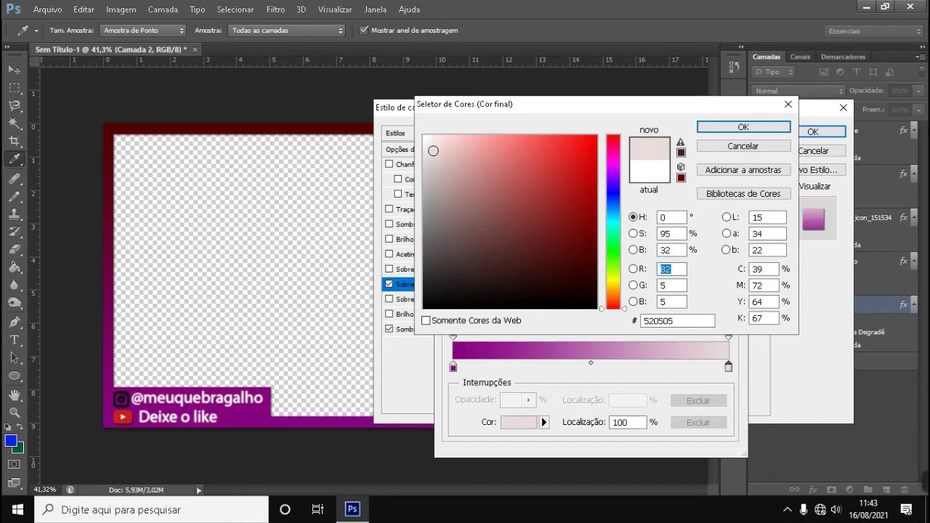
pyautogui.click(430, 162)
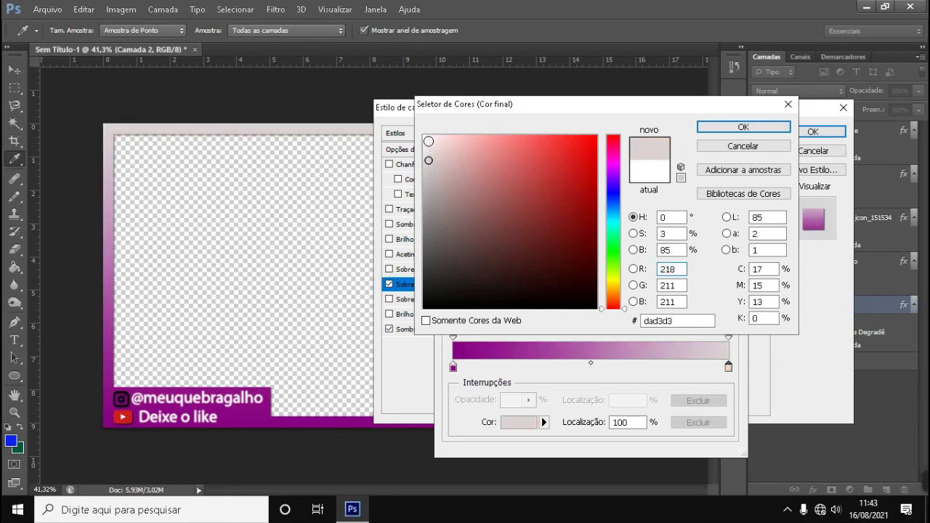
pyautogui.click(425, 139)
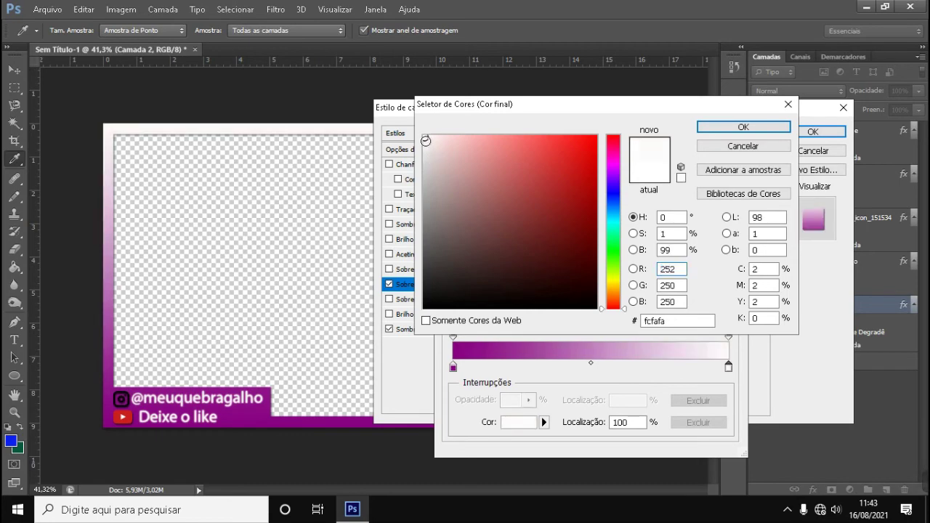
pyautogui.click(749, 128)
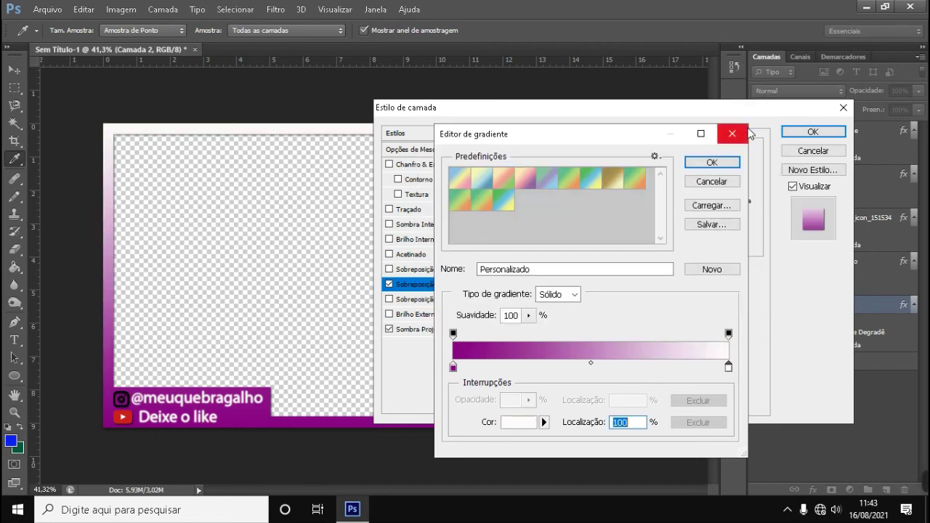
pyautogui.click(716, 165)
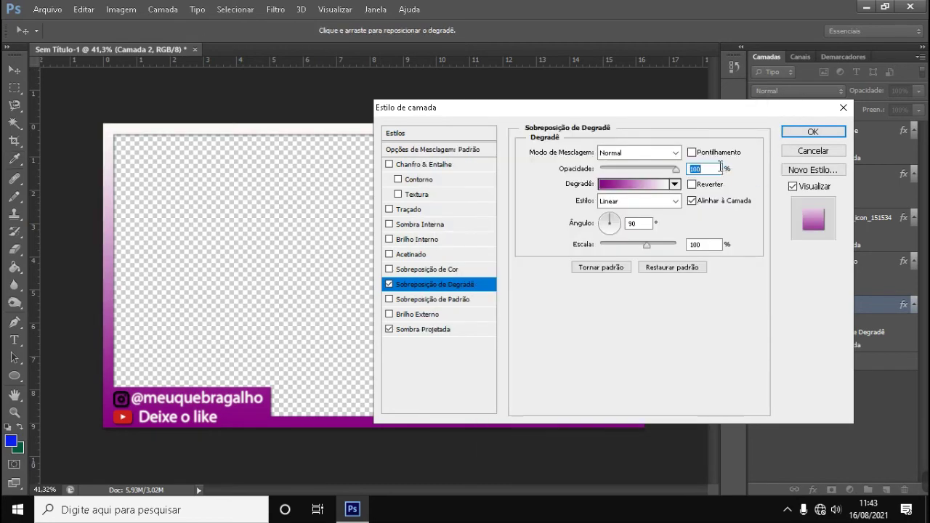
pyautogui.click(790, 131)
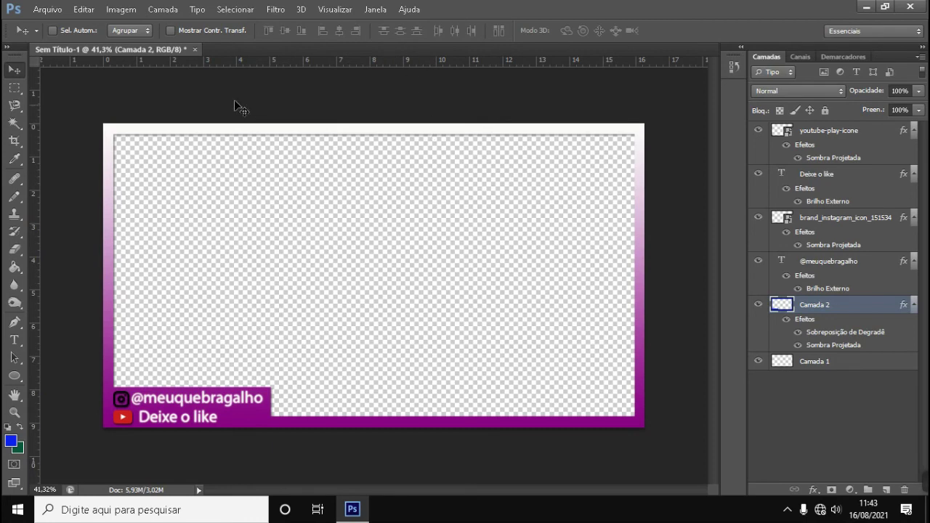
# Step: Save the overlay to the Desktop as Sem Título-1.png, accepting the PNG options
pyautogui.click(50, 9)
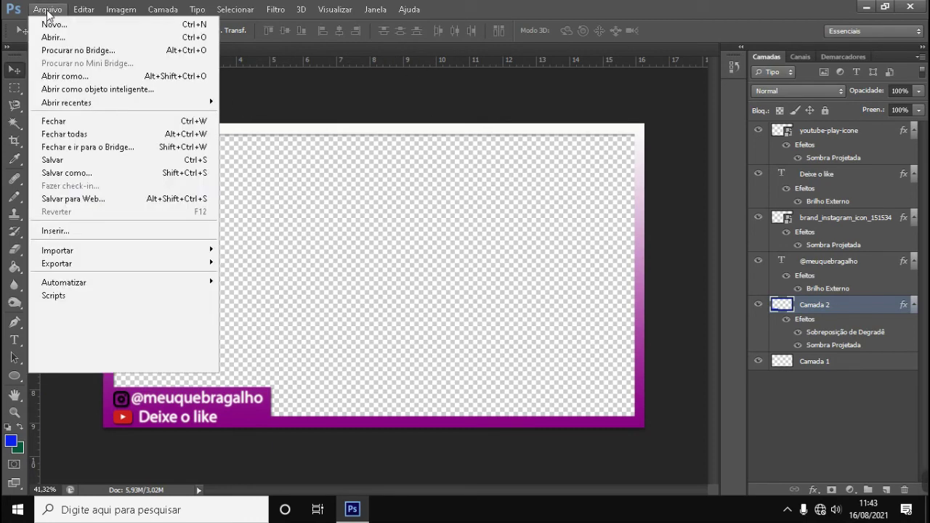
pyautogui.click(110, 172)
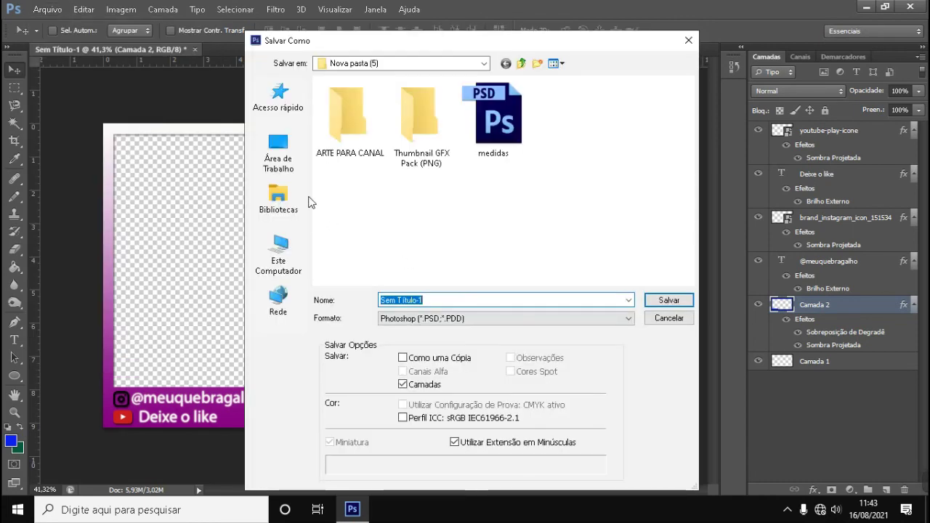
pyautogui.click(289, 177)
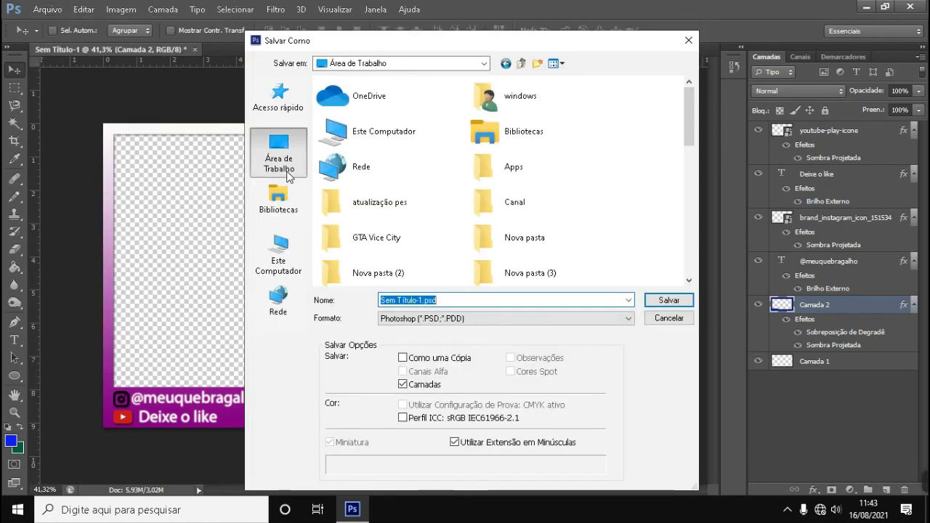
pyautogui.click(630, 322)
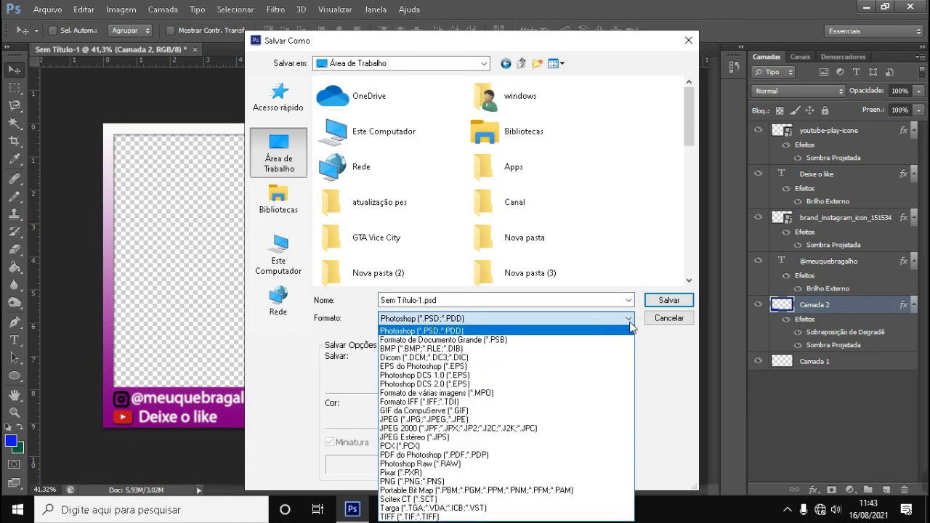
pyautogui.click(446, 482)
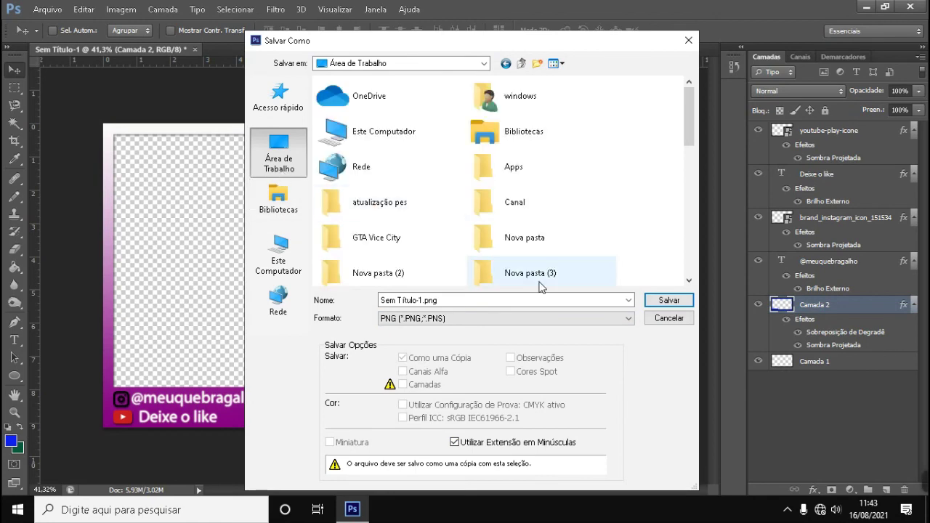
pyautogui.click(675, 303)
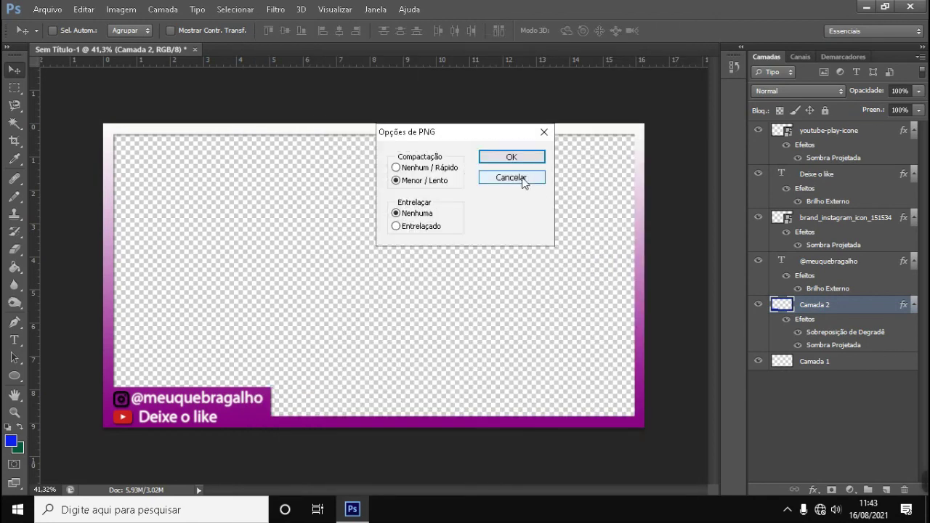
pyautogui.click(509, 157)
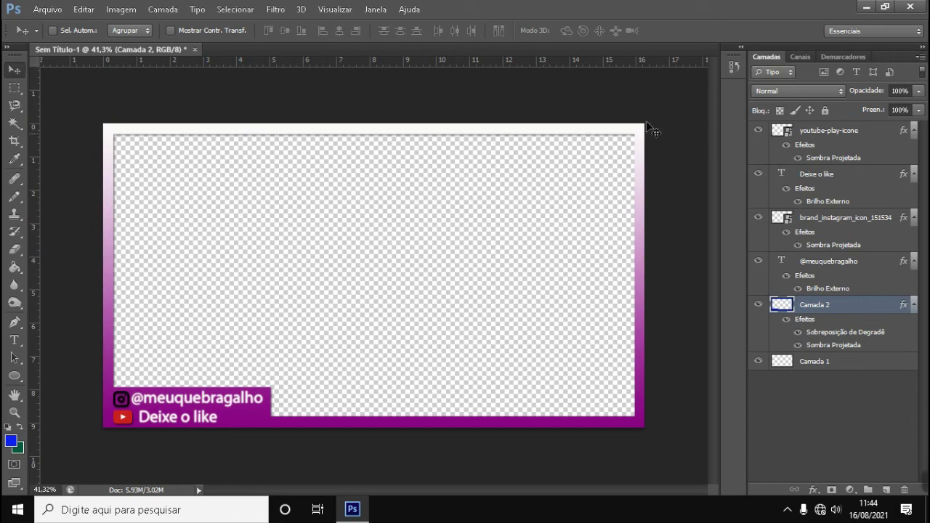
# Step: Minimize Photoshop and open Sem Título-1.png from the desktop in Nero PhotoSnap Viewer
pyautogui.click(867, 7)
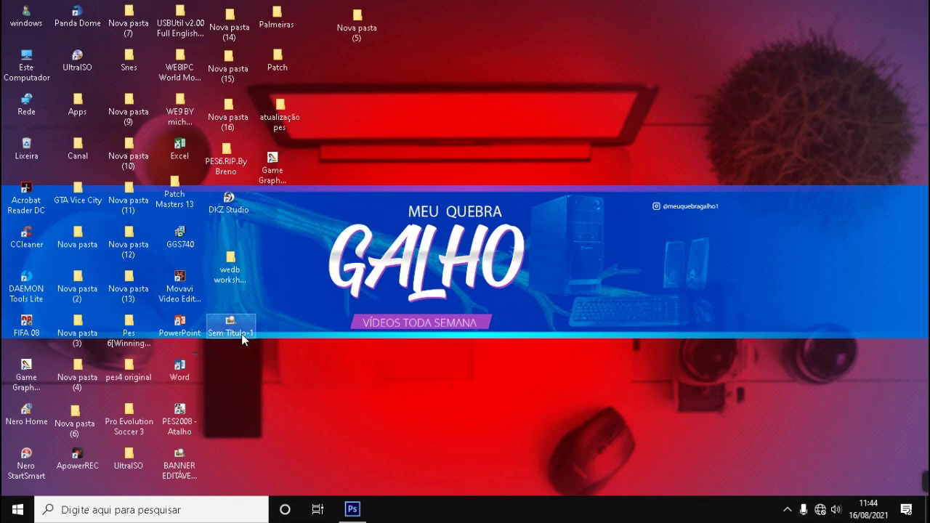
pyautogui.moveTo(231, 325)
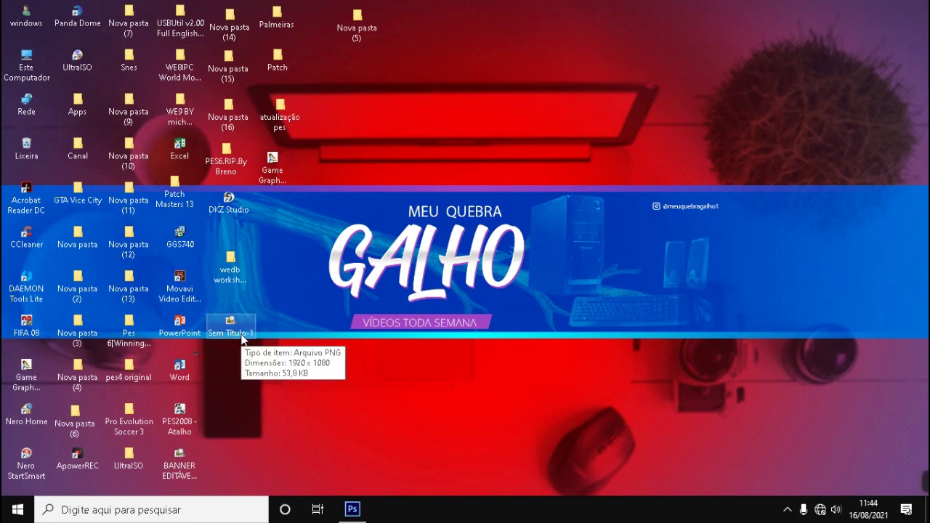
pyautogui.doubleClick(242, 336)
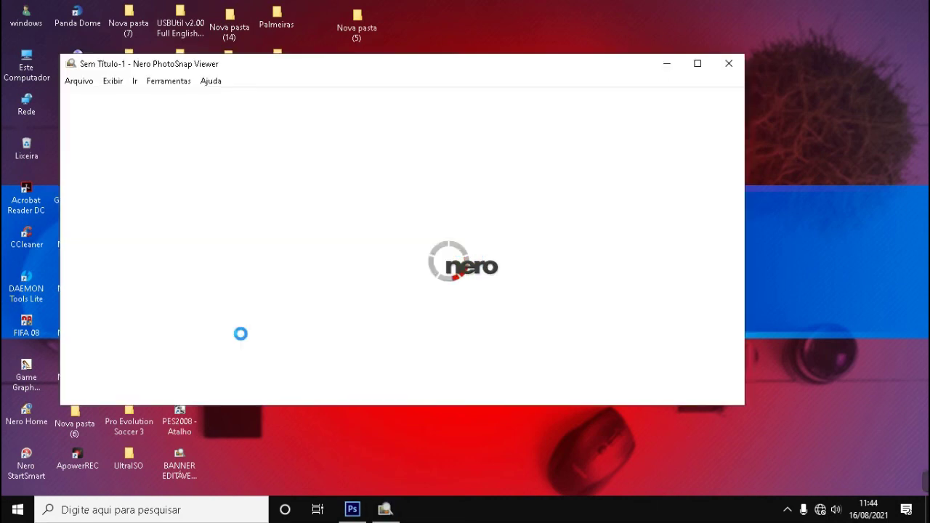